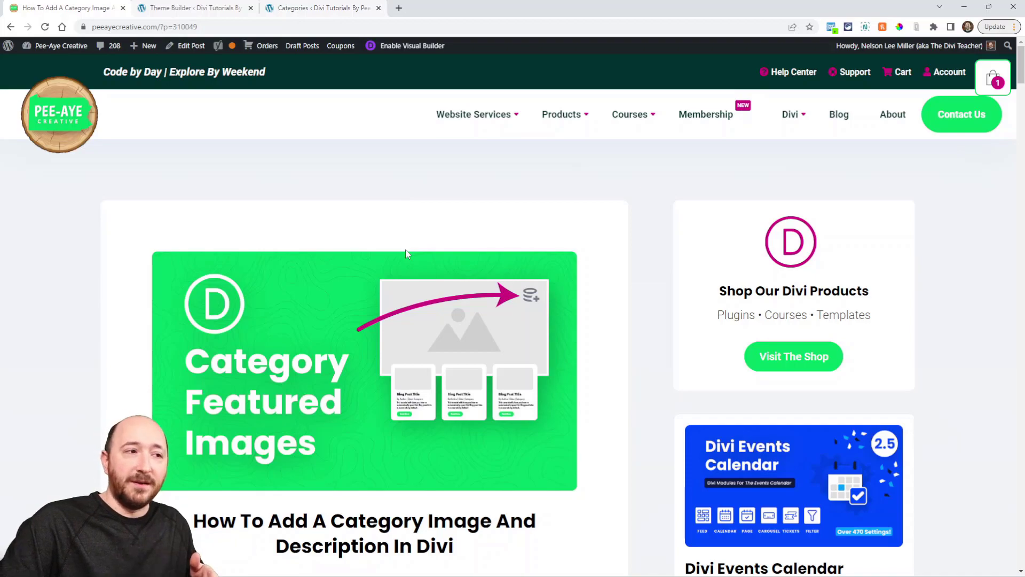
# Step: Scroll the tutorial post past Taxonomy Helper to '2. Add Featured Images To Categories'
pyautogui.scroll(-7, 405, 249)
pyautogui.scroll(-11, 402, 265)
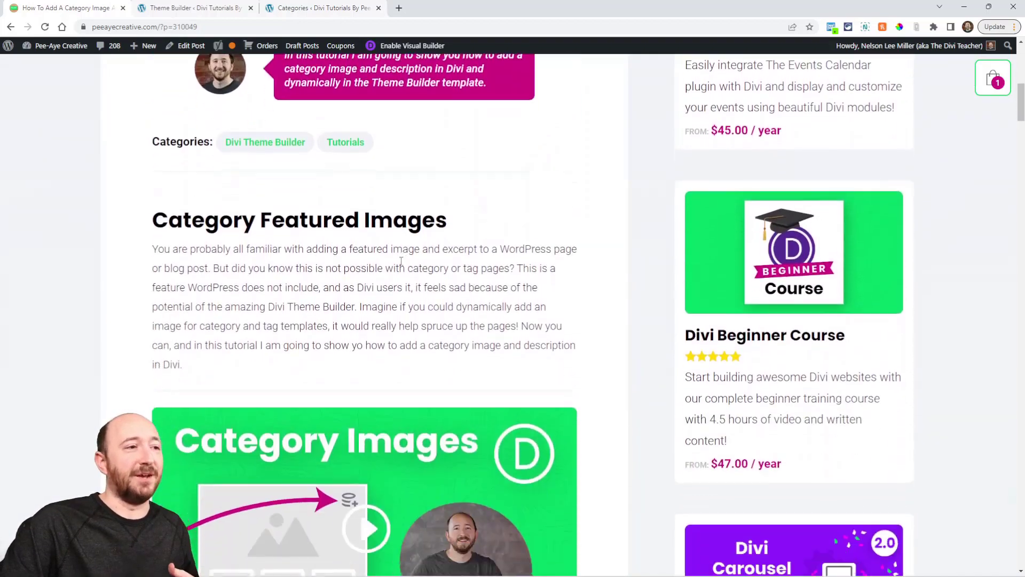
pyautogui.scroll(-6, 402, 266)
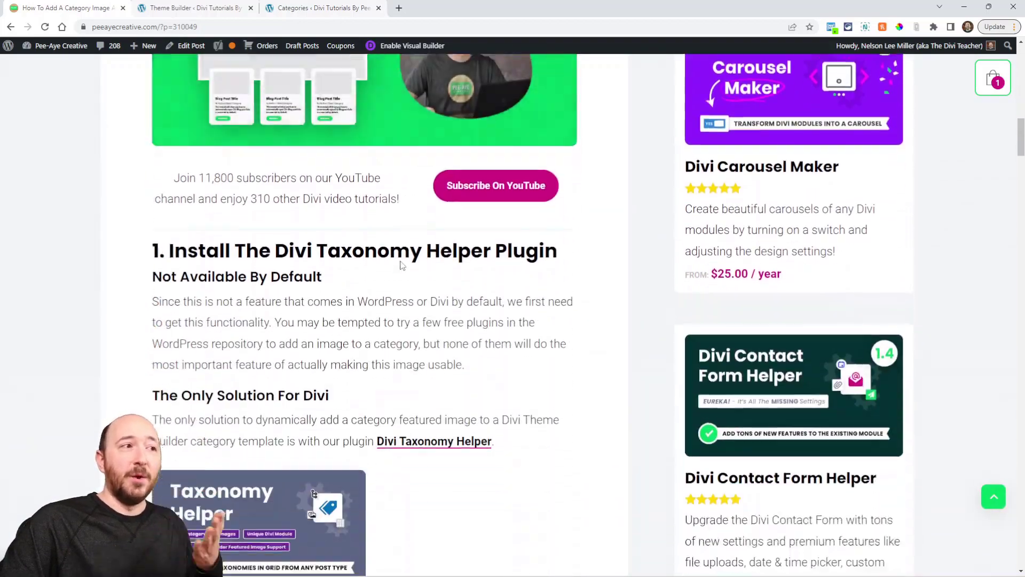
pyautogui.scroll(1, 422, 280)
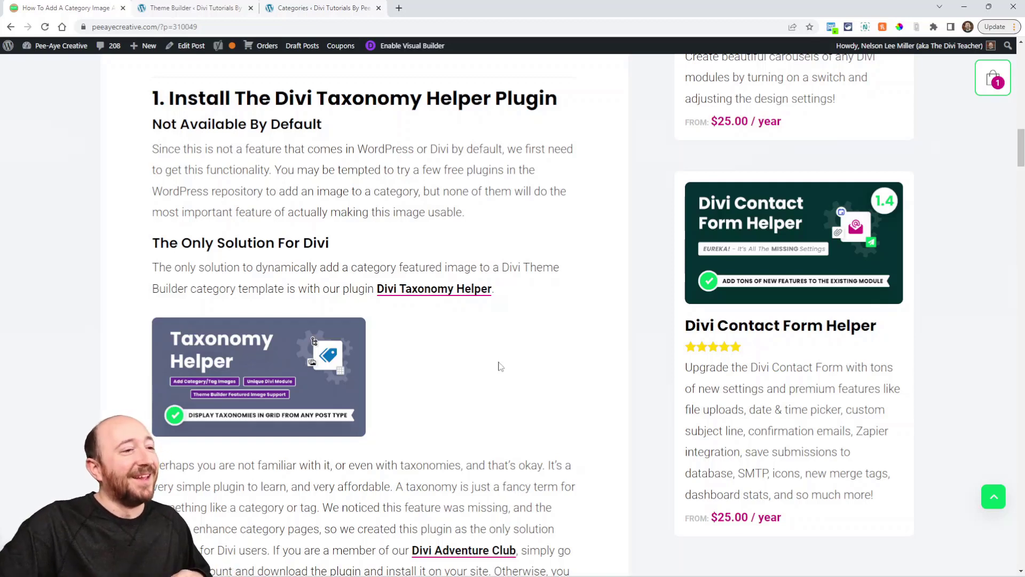
pyautogui.scroll(-3, 447, 380)
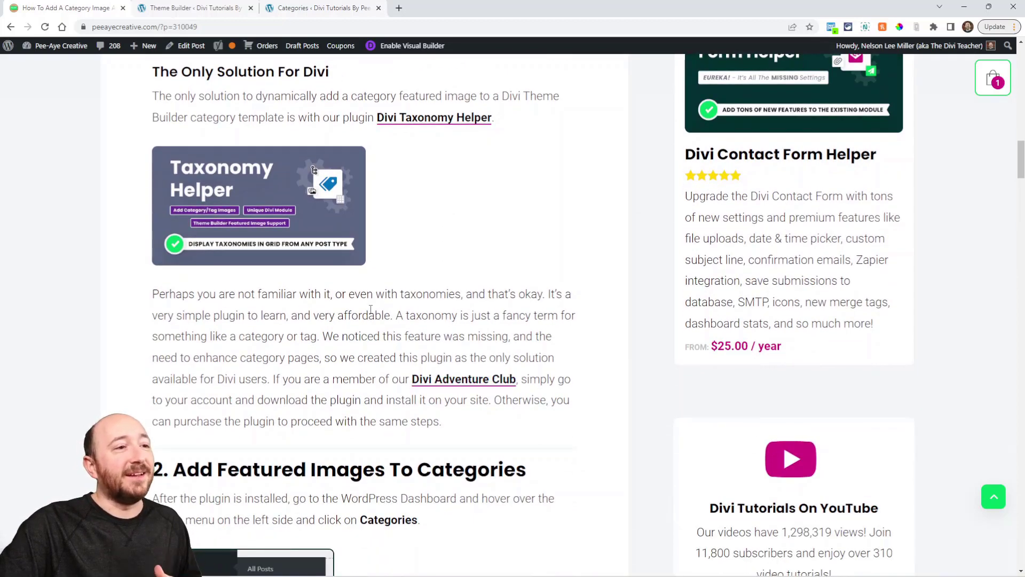
pyautogui.scroll(-7, 370, 309)
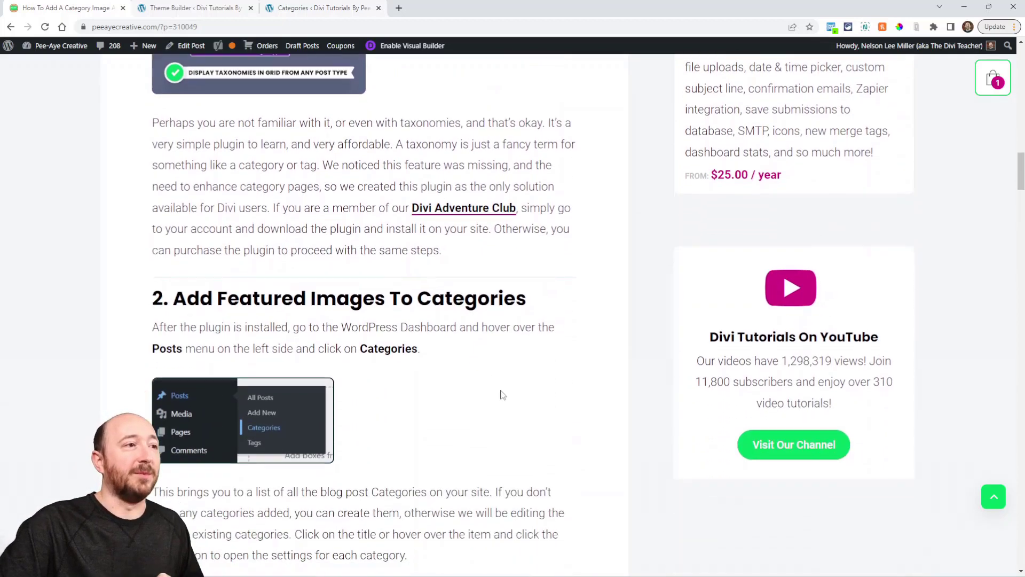
pyautogui.scroll(-1, 502, 394)
pyautogui.scroll(1, 502, 394)
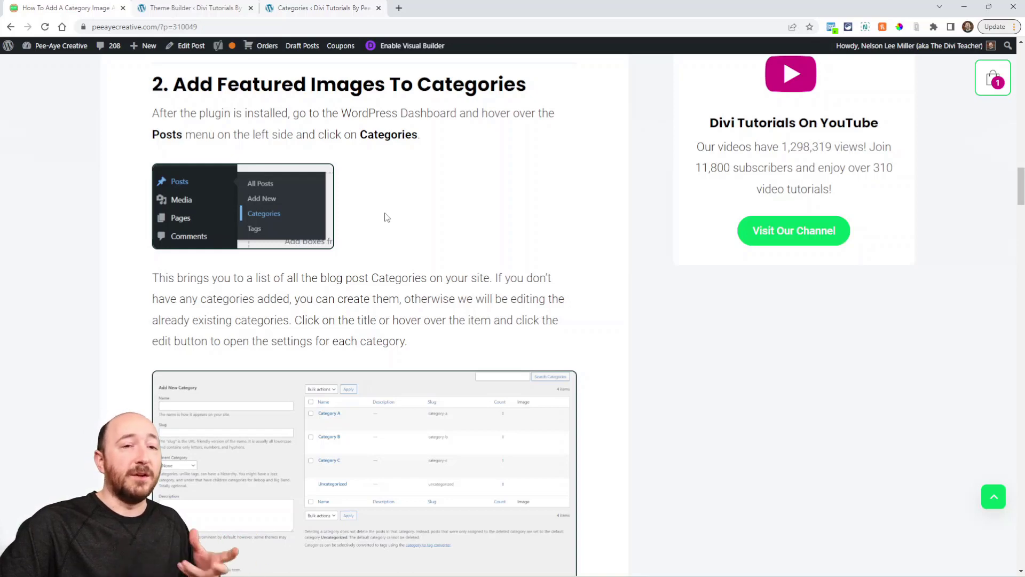
# Step: Go from the Dashboard to Posts > Categories and open Cats for editing
pyautogui.click(308, 11)
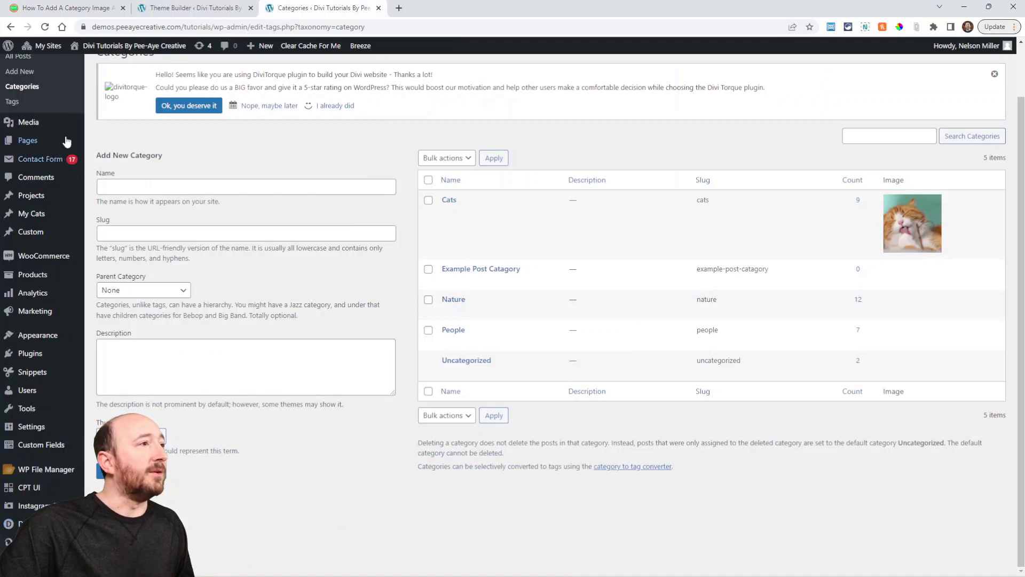
pyautogui.scroll(2, 51, 110)
pyautogui.click(38, 77)
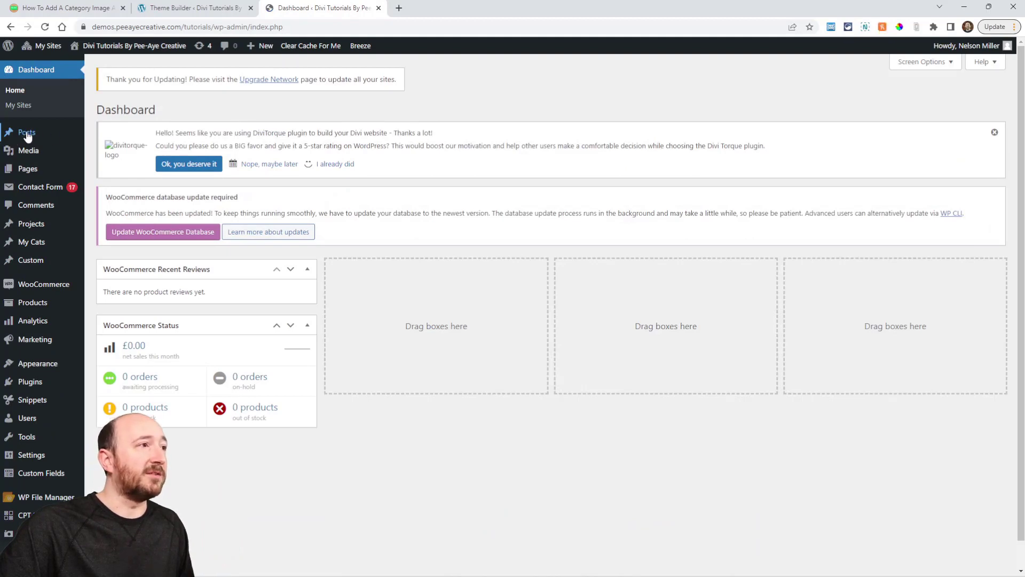
pyautogui.moveTo(24, 136)
pyautogui.click(110, 169)
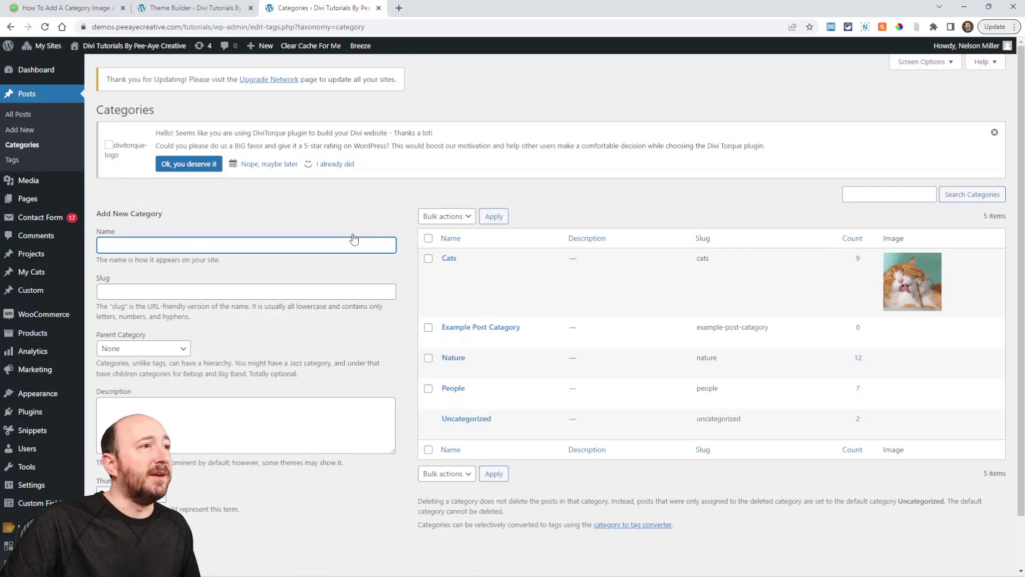
pyautogui.scroll(-1, 315, 236)
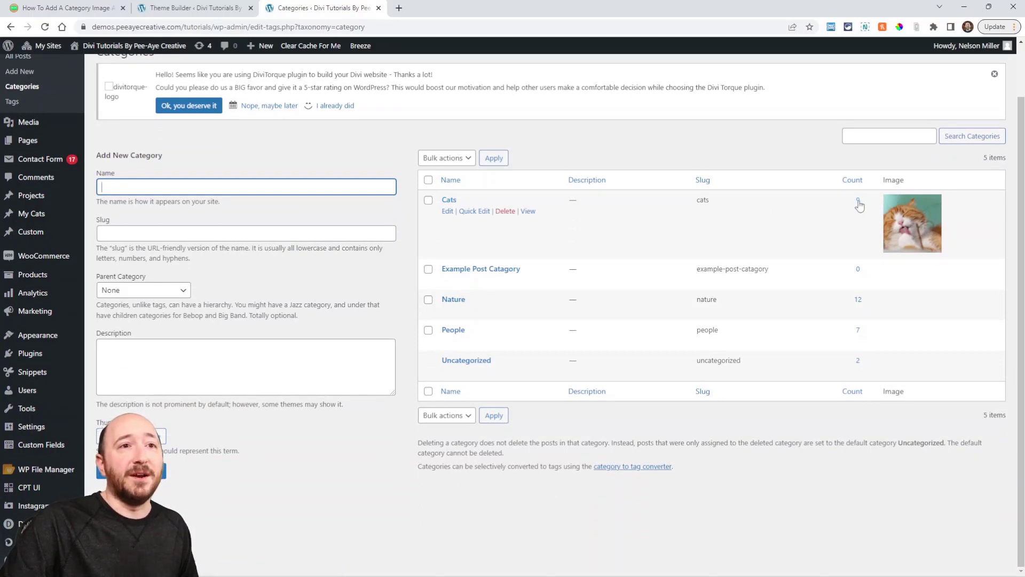
pyautogui.click(449, 201)
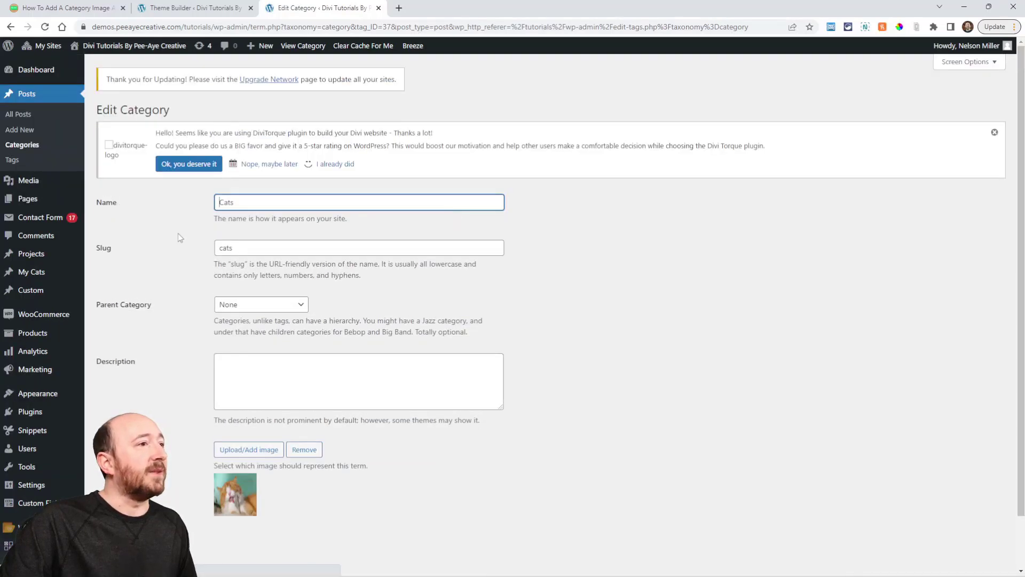
# Step: Attach the orange cat photo from the media library as Cats' image and update the category
pyautogui.scroll(-1, 347, 326)
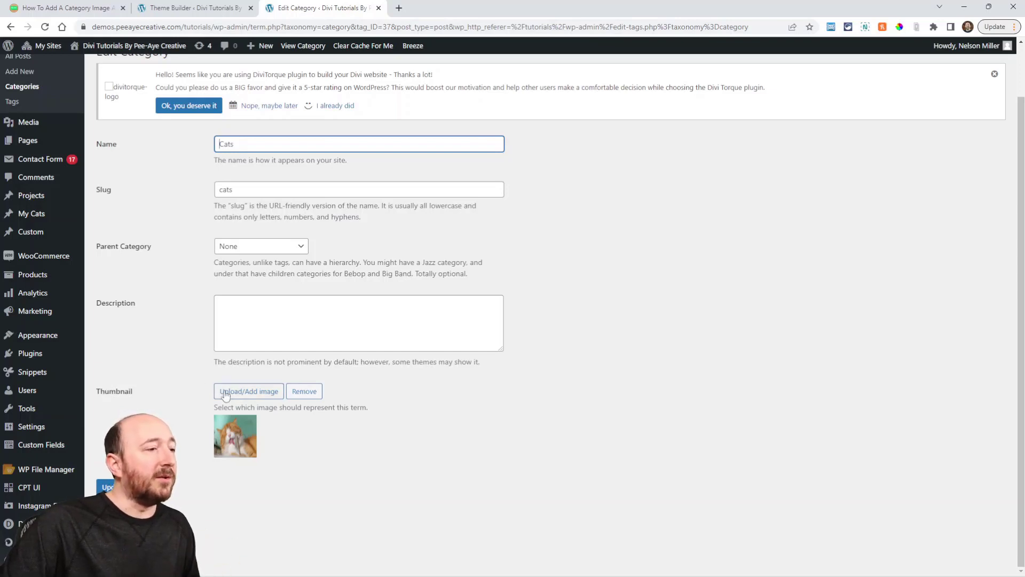
pyautogui.click(241, 395)
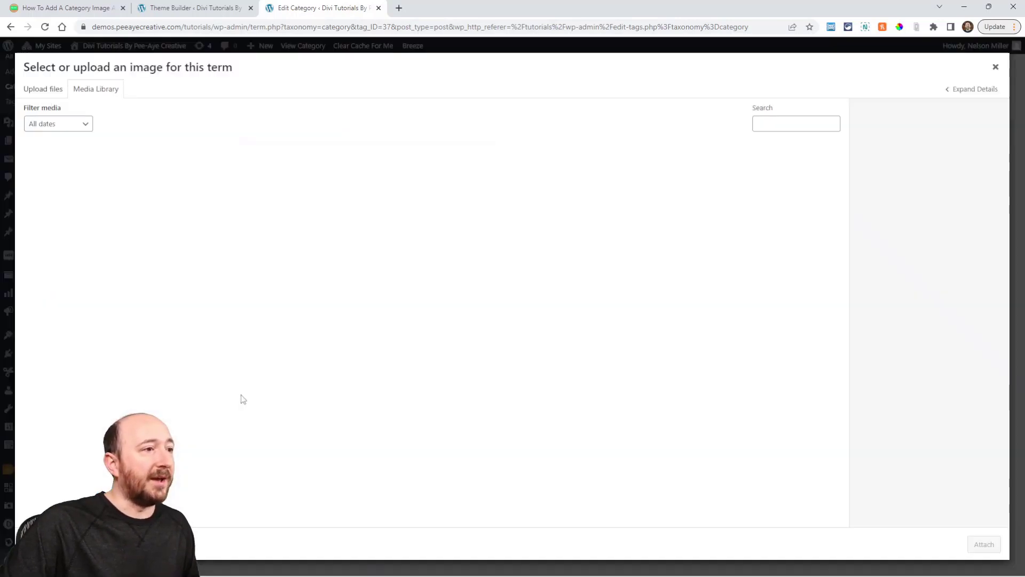
pyautogui.scroll(-6, 238, 304)
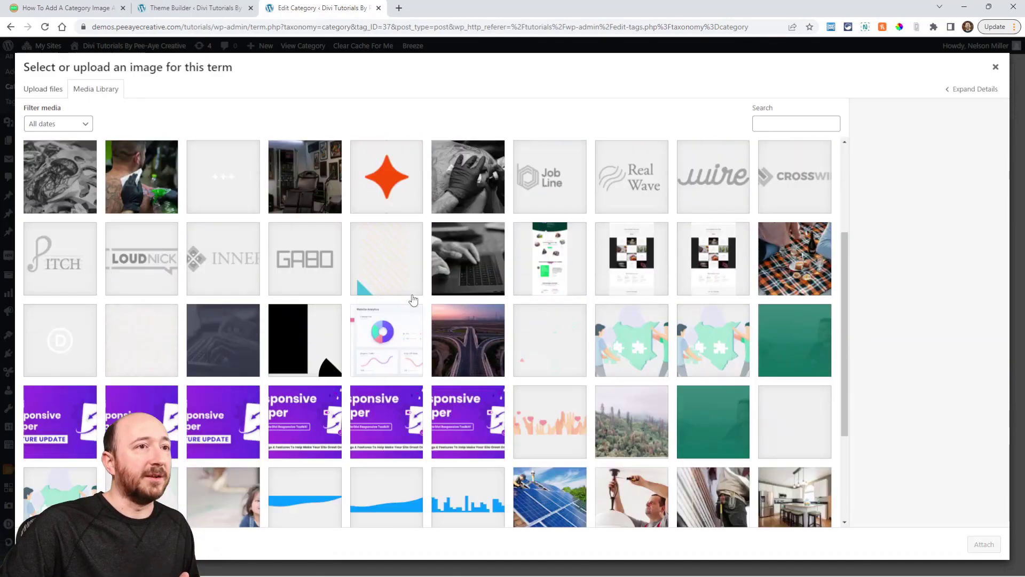
pyautogui.click(432, 513)
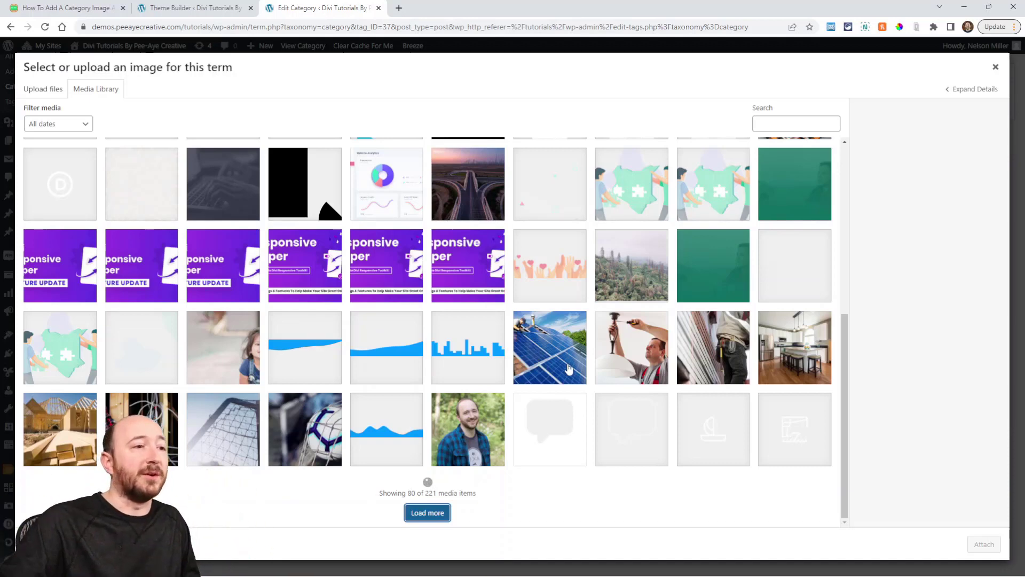
pyautogui.scroll(-10, 462, 403)
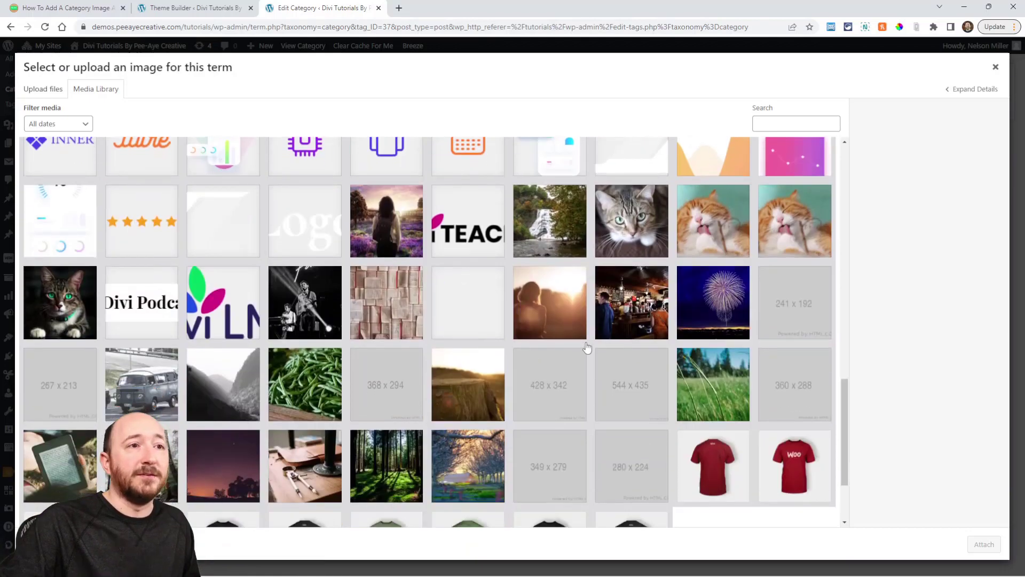
pyautogui.click(721, 238)
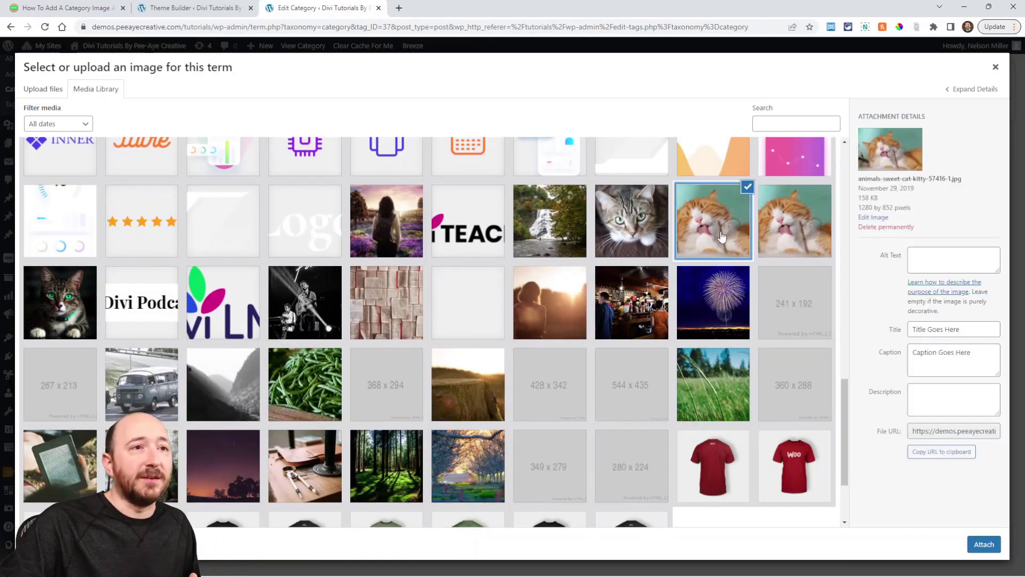
pyautogui.click(985, 545)
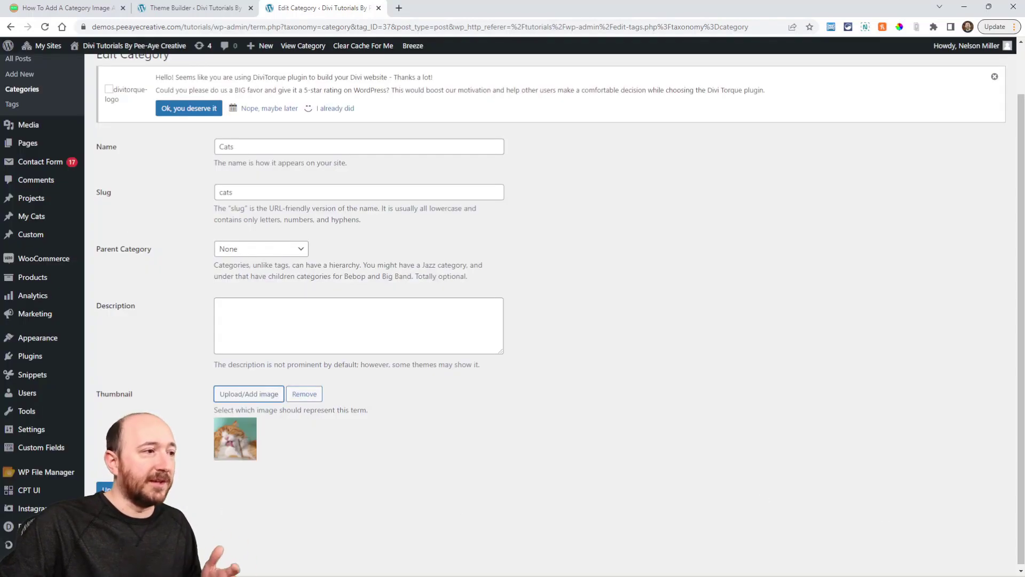
pyautogui.click(105, 489)
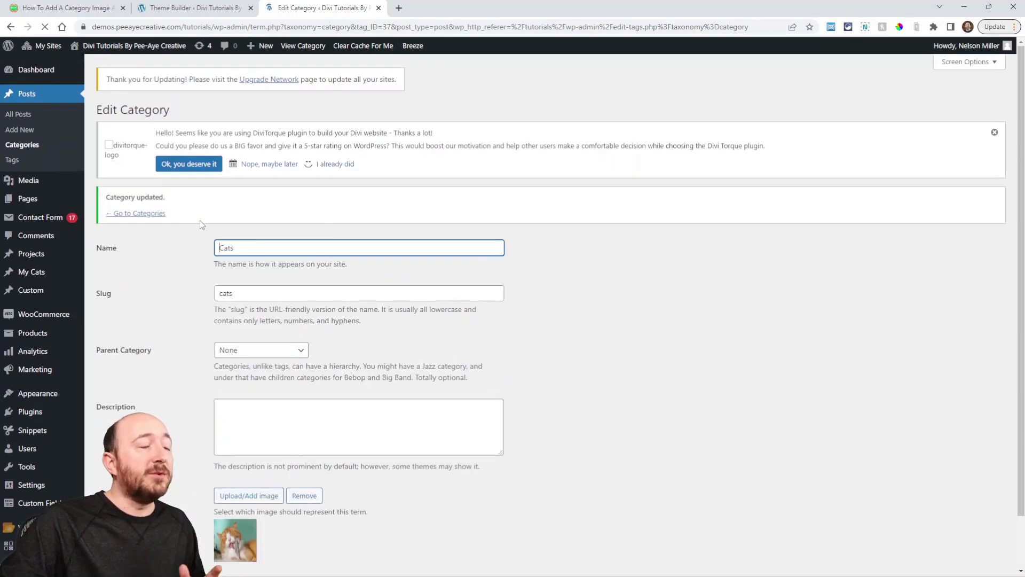
# Step: Return to the Categories list and bring up link options on Cats' View link
pyautogui.click(153, 215)
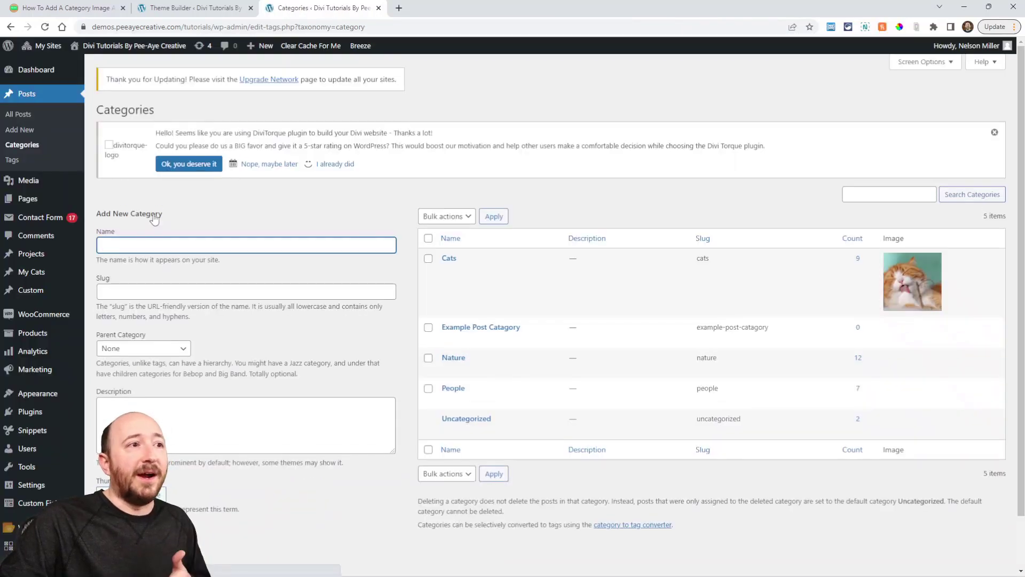
pyautogui.moveTo(444, 275)
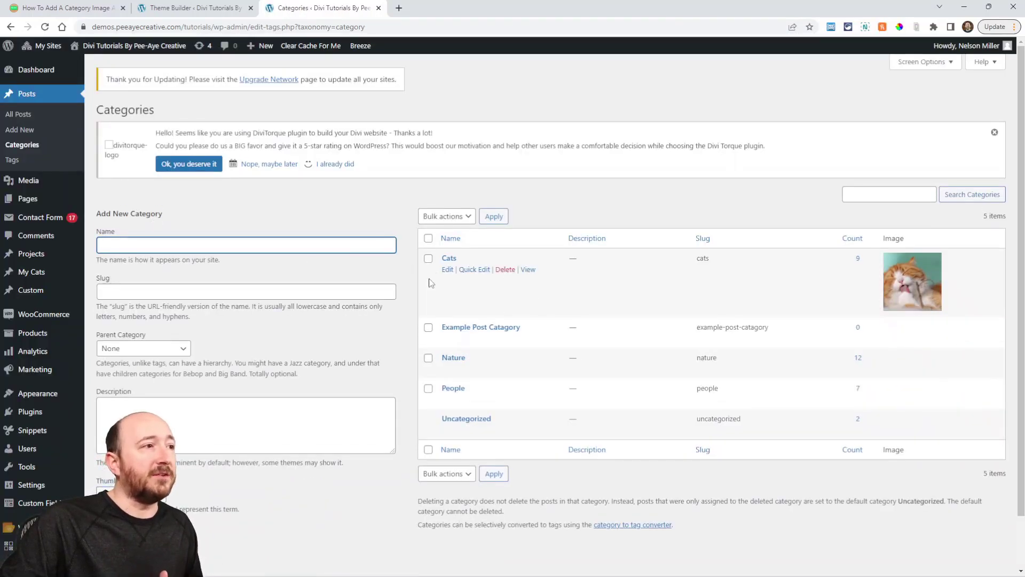
pyautogui.rightClick(528, 270)
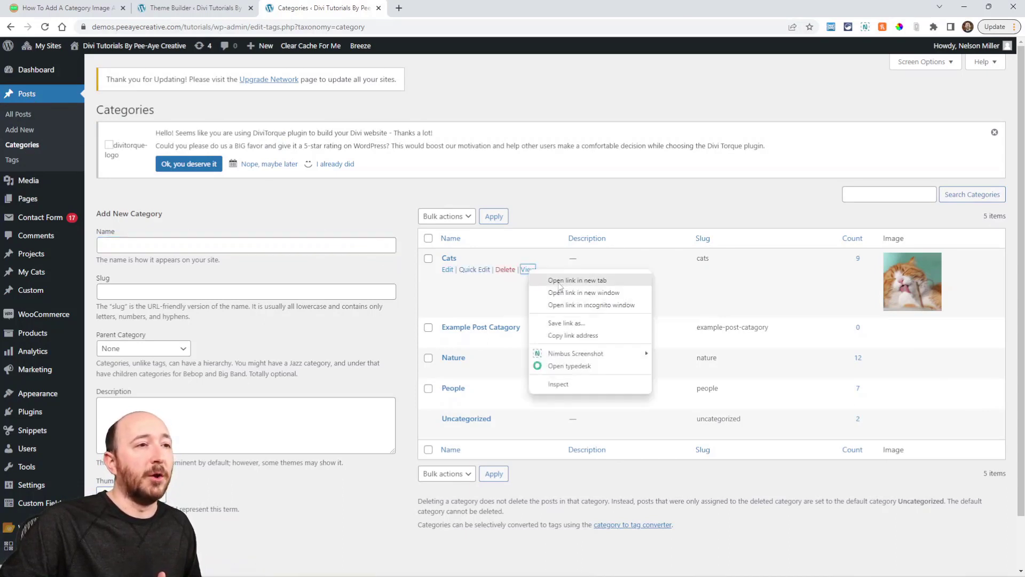
# Step: Open the Cats archive in a new tab and scroll through its posts
pyautogui.click(562, 281)
pyautogui.hotkey('ctrl', 'Tab')
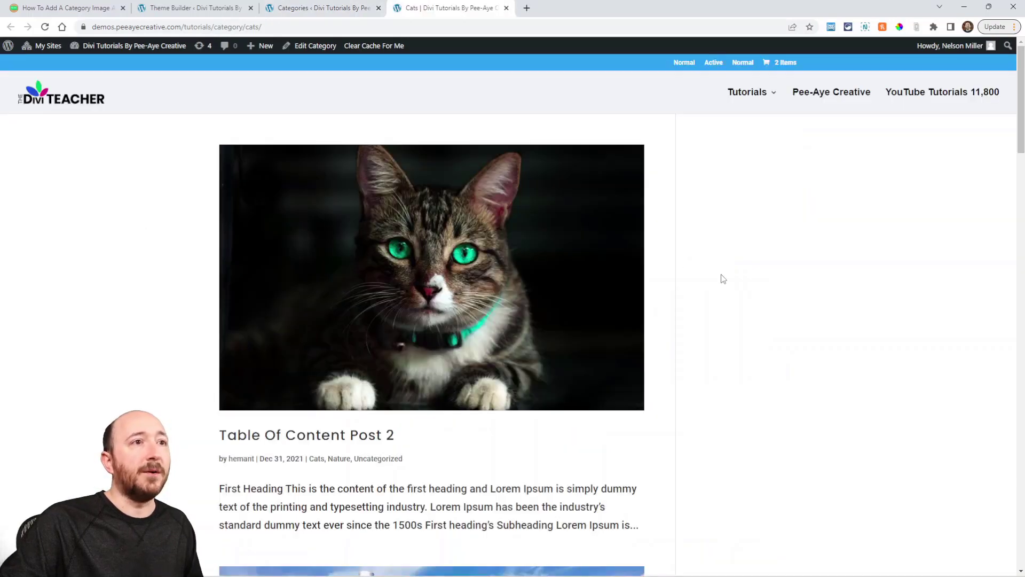
pyautogui.scroll(-6, 629, 299)
pyautogui.scroll(-15, 605, 285)
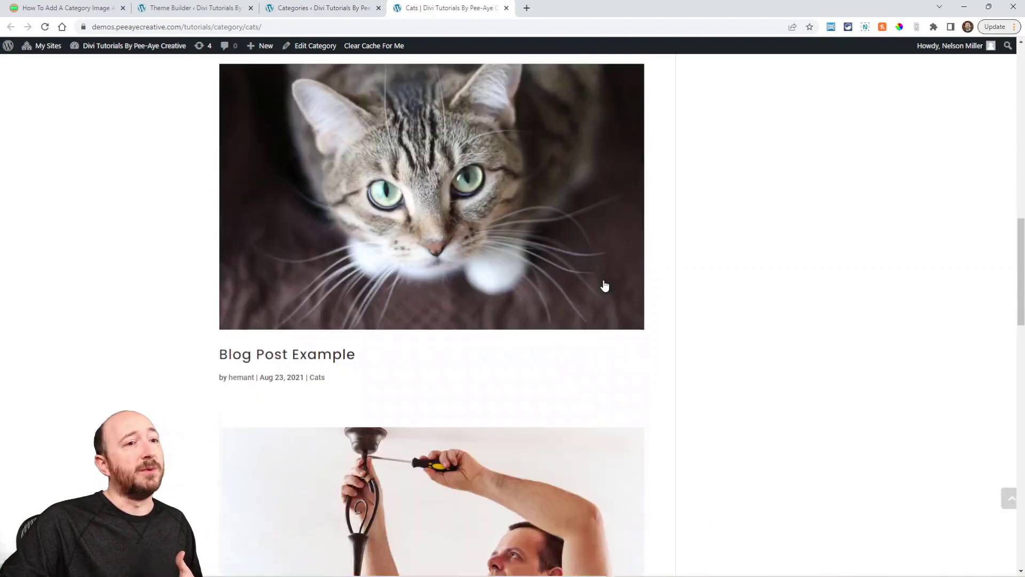
pyautogui.scroll(-8, 605, 285)
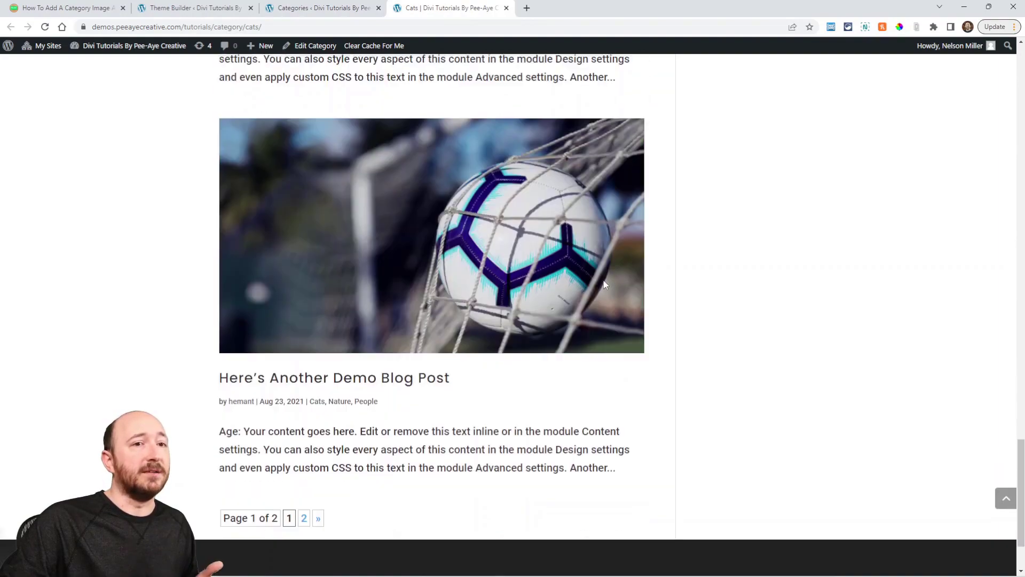
pyautogui.scroll(12, 605, 285)
pyautogui.scroll(8, 605, 286)
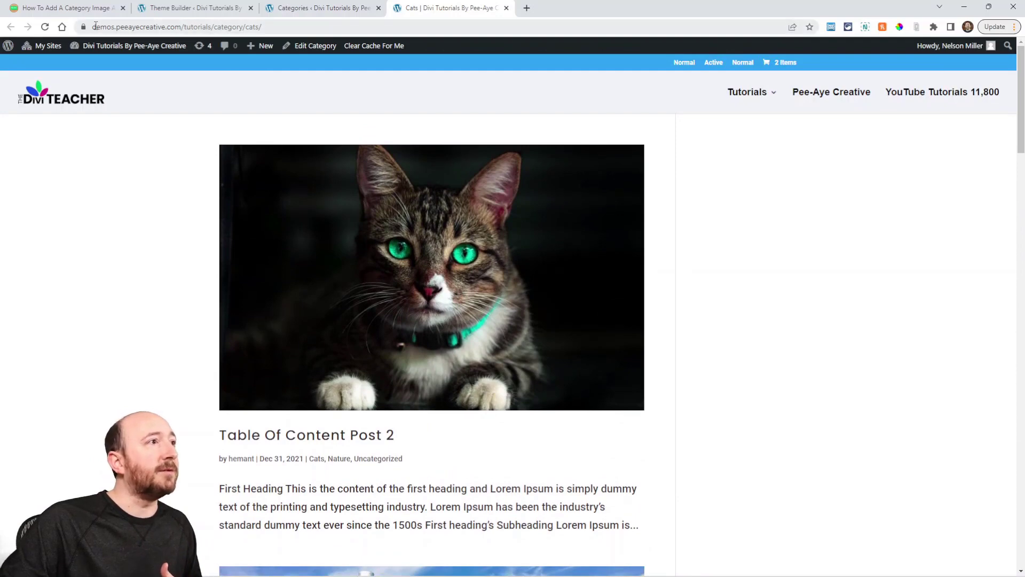
# Step: Select the page URL to inspect its category/cats path
pyautogui.moveTo(94, 27); pyautogui.dragTo(292, 28)
pyautogui.click(247, 27)
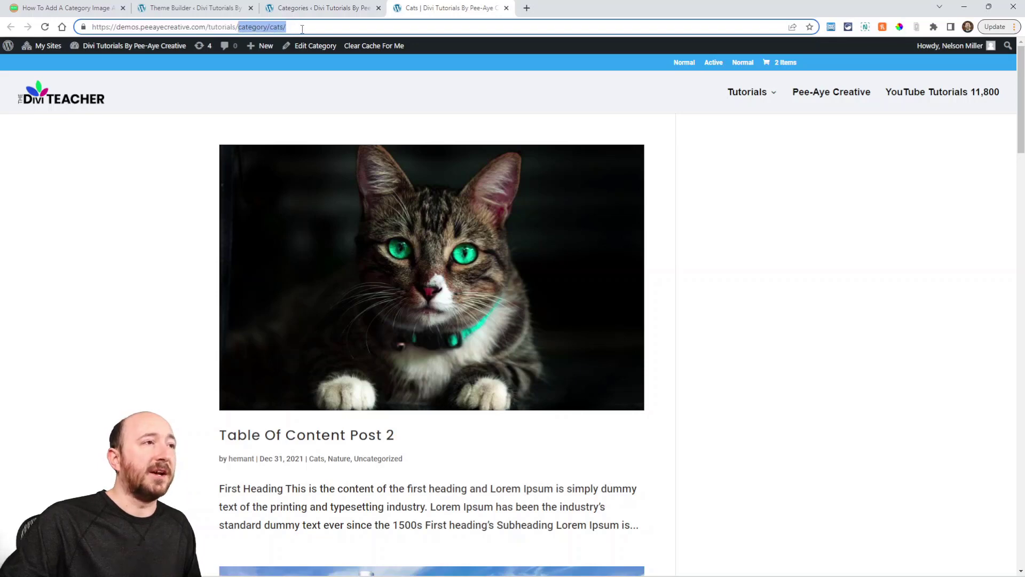
pyautogui.click(730, 259)
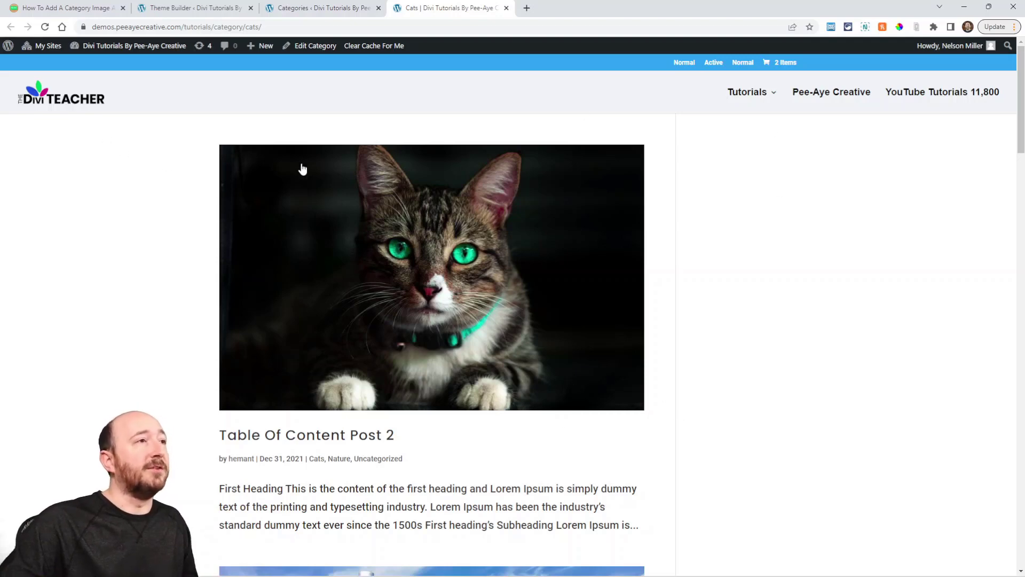
# Step: Save the All Category Pages template settings and Theme Builder changes, then edit its Custom Body
pyautogui.click(193, 13)
pyautogui.scroll(-1, 98, 370)
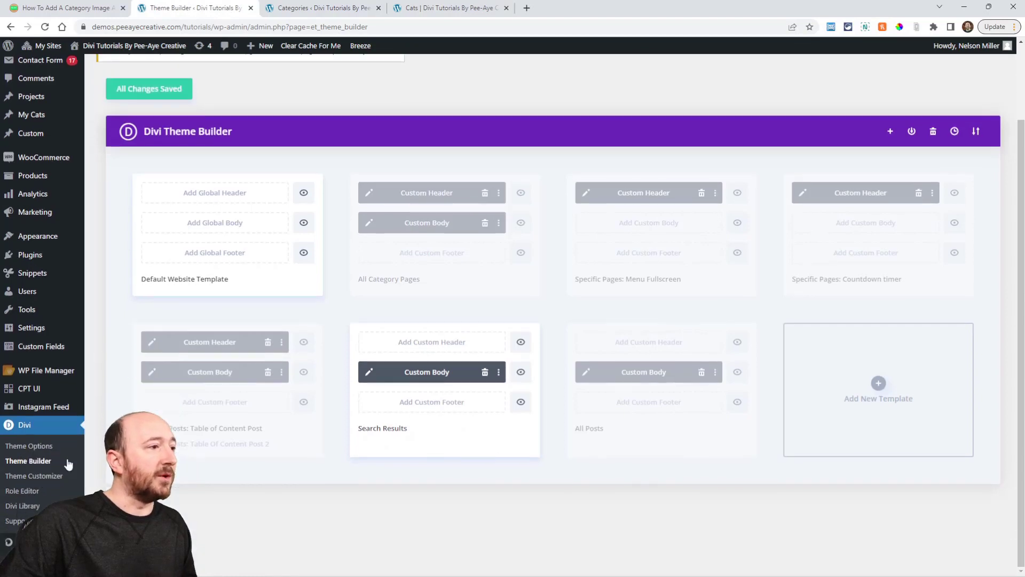
pyautogui.moveTo(453, 287); pyautogui.dragTo(430, 242)
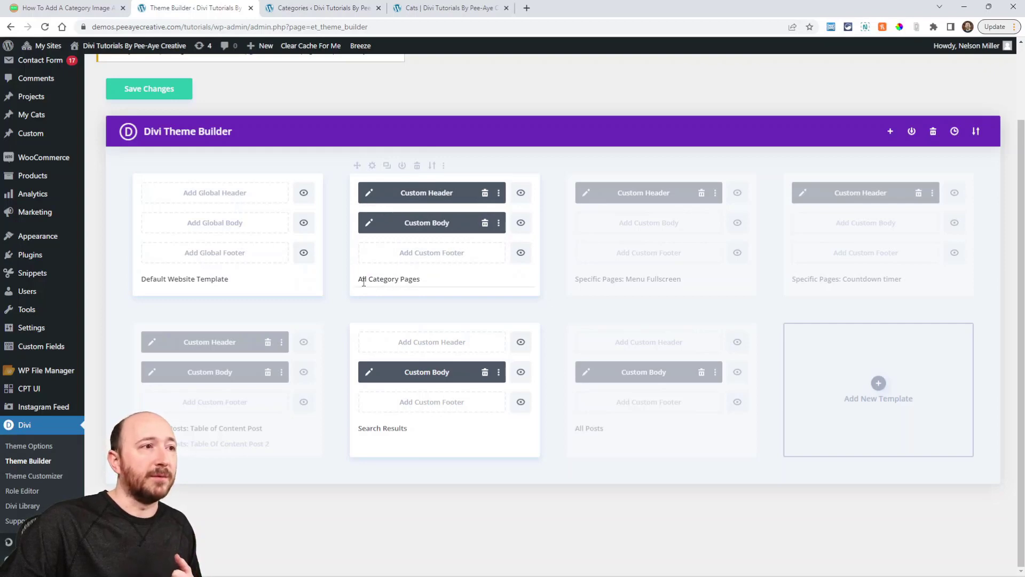
pyautogui.click(372, 165)
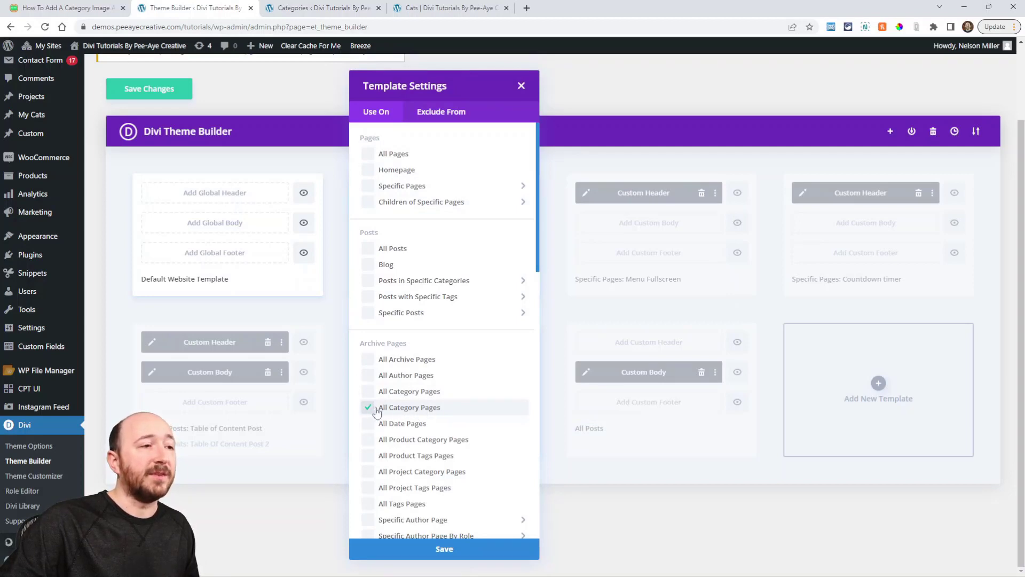
pyautogui.click(445, 548)
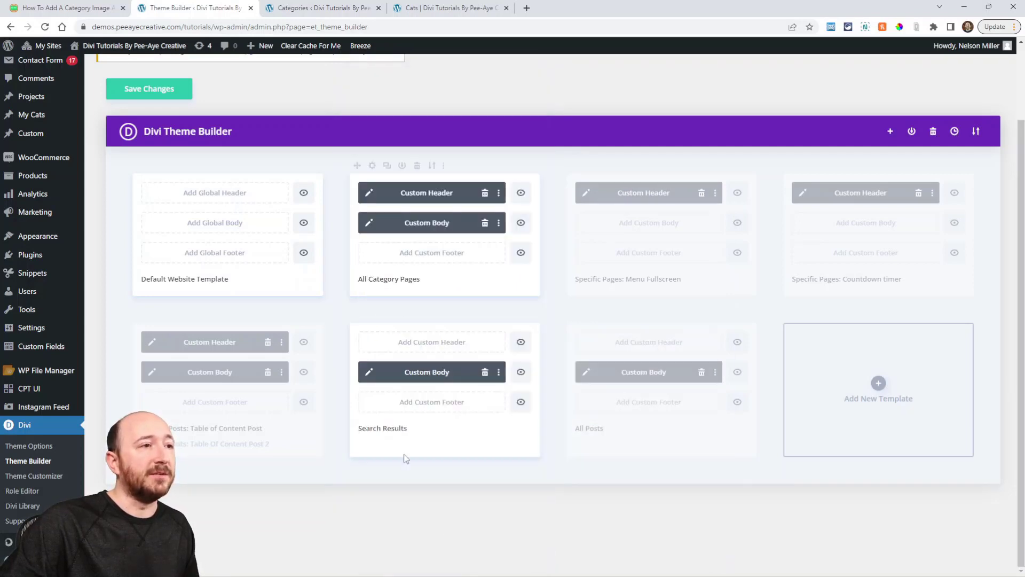
pyautogui.click(142, 95)
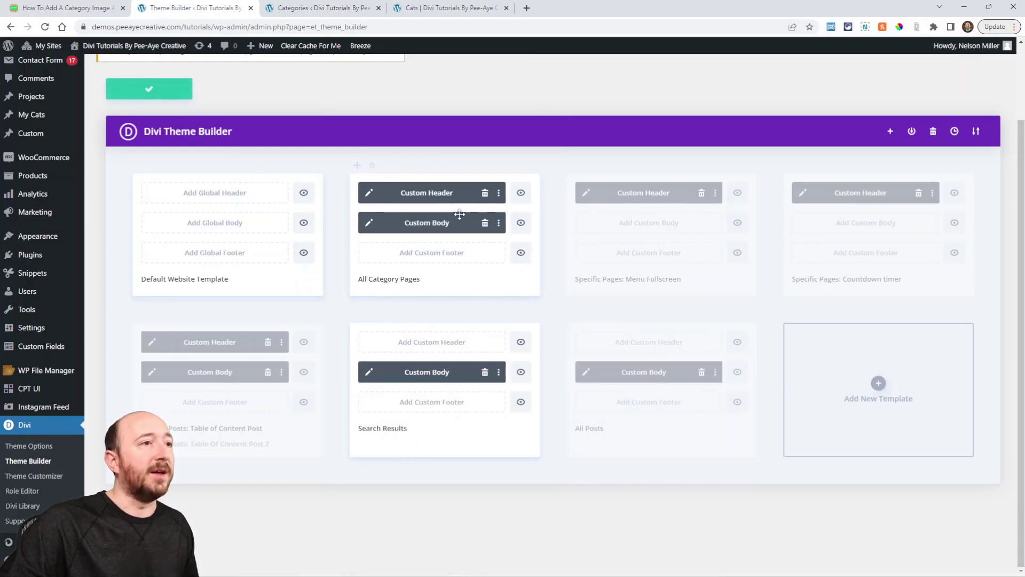
pyautogui.click(368, 225)
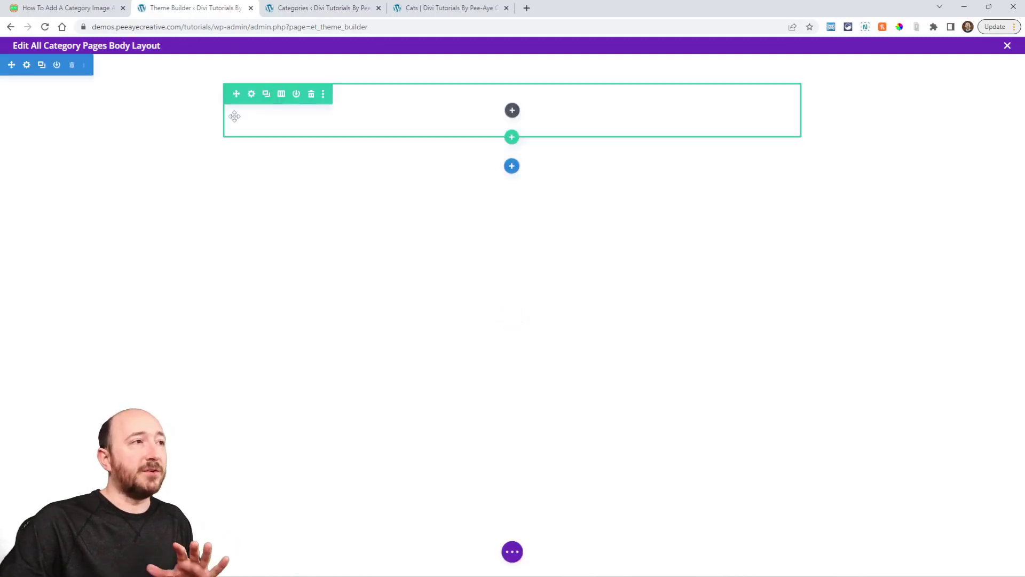
# Step: Set the top section's background image to the dynamic Featured Image and save the settings
pyautogui.click(27, 66)
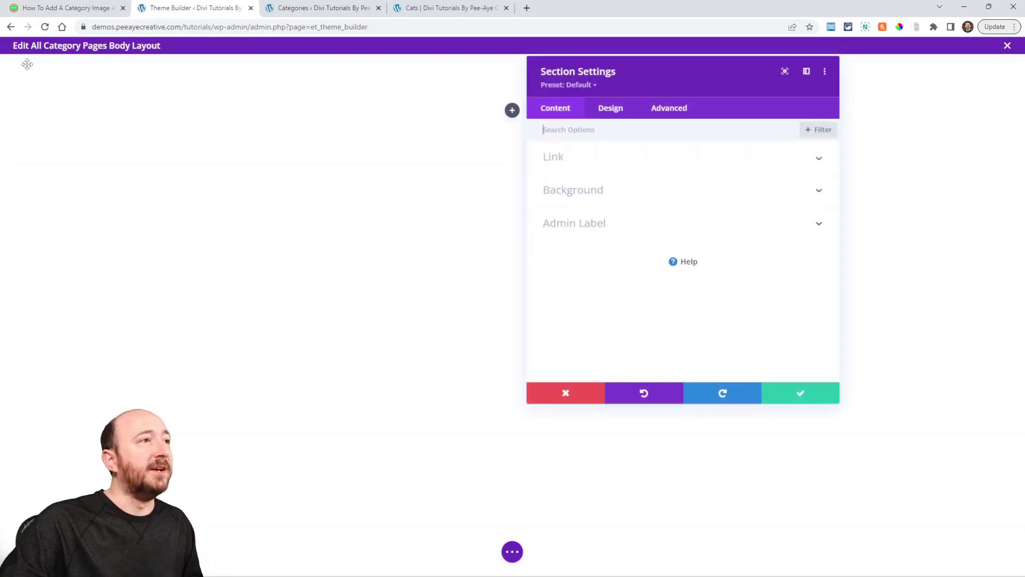
pyautogui.click(608, 199)
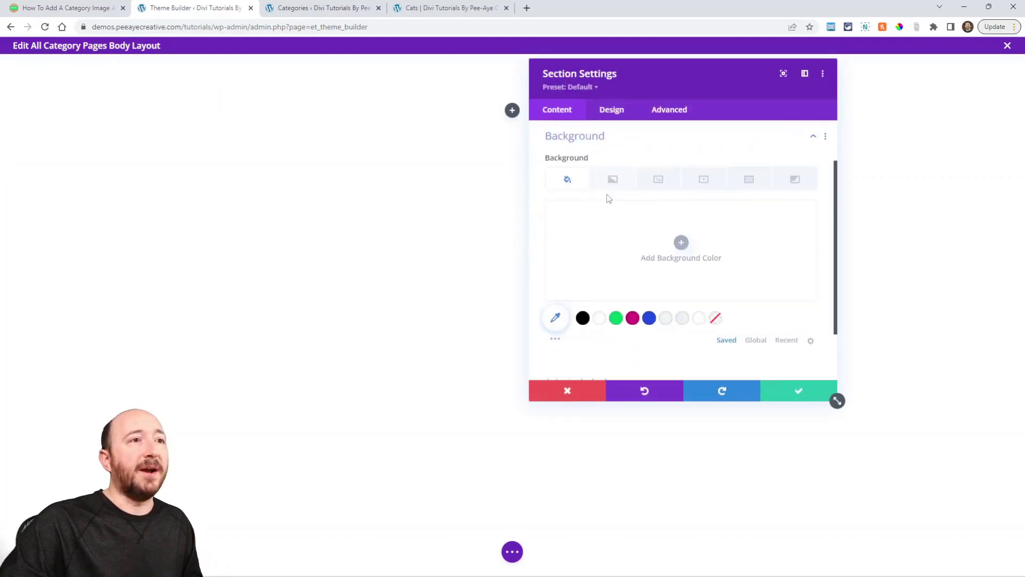
pyautogui.click(661, 180)
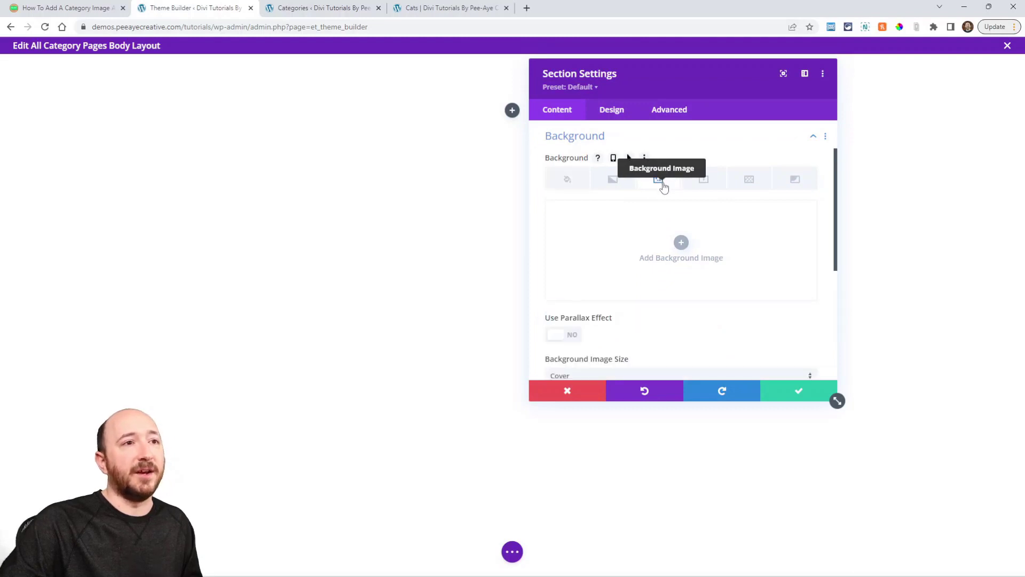
pyautogui.moveTo(780, 252)
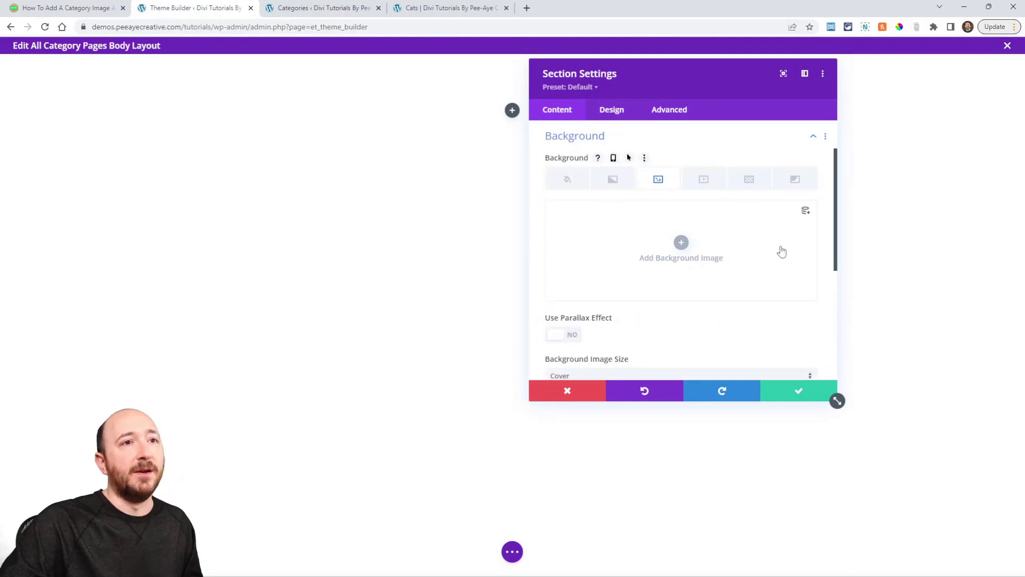
pyautogui.click(806, 213)
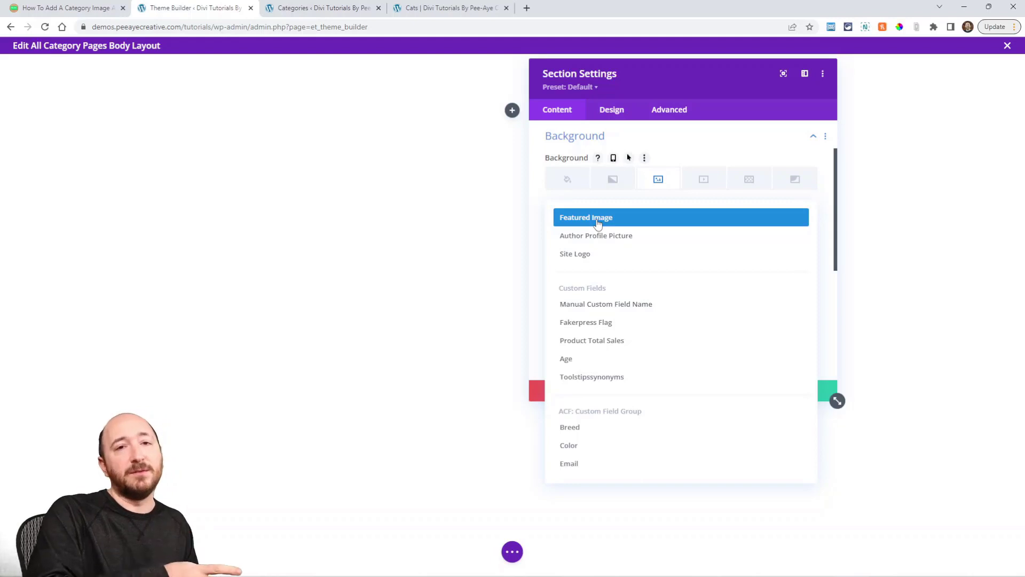
pyautogui.click(572, 217)
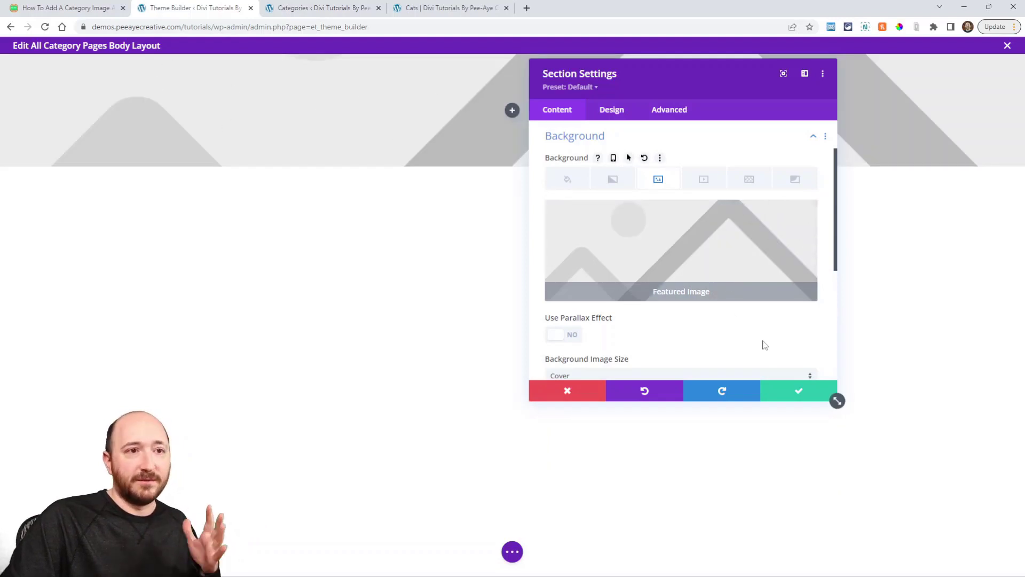
pyautogui.click(794, 393)
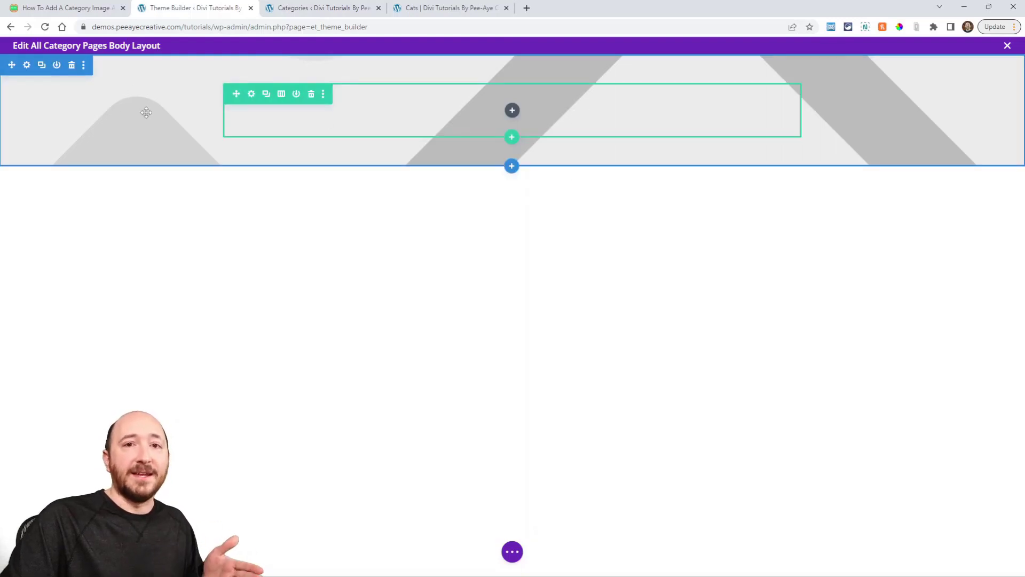
# Step: Insert a Text module that shows the dynamic Post/Archive Title
pyautogui.click(513, 111)
pyautogui.write('te')
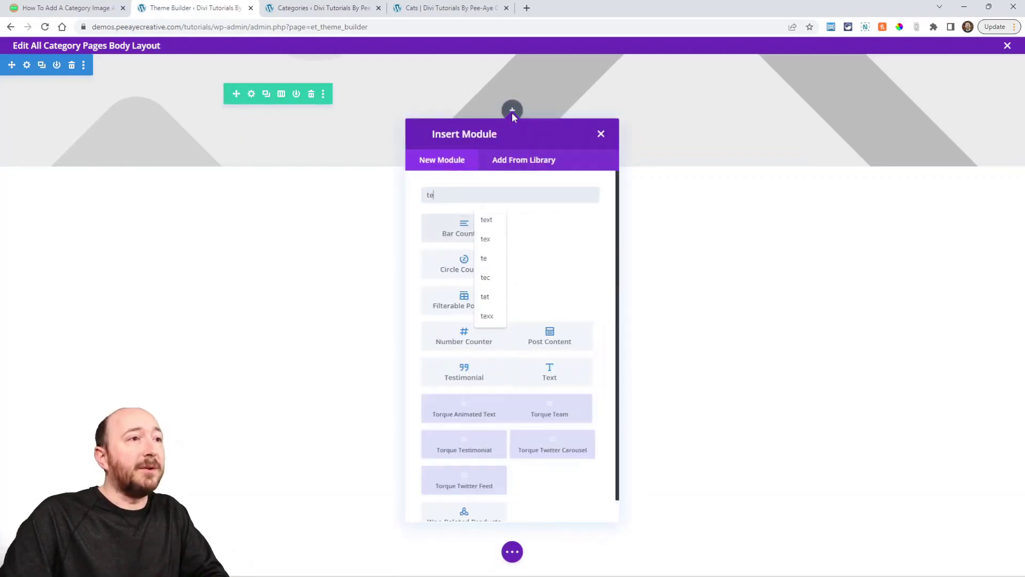
pyautogui.write('xt')
pyautogui.click(465, 228)
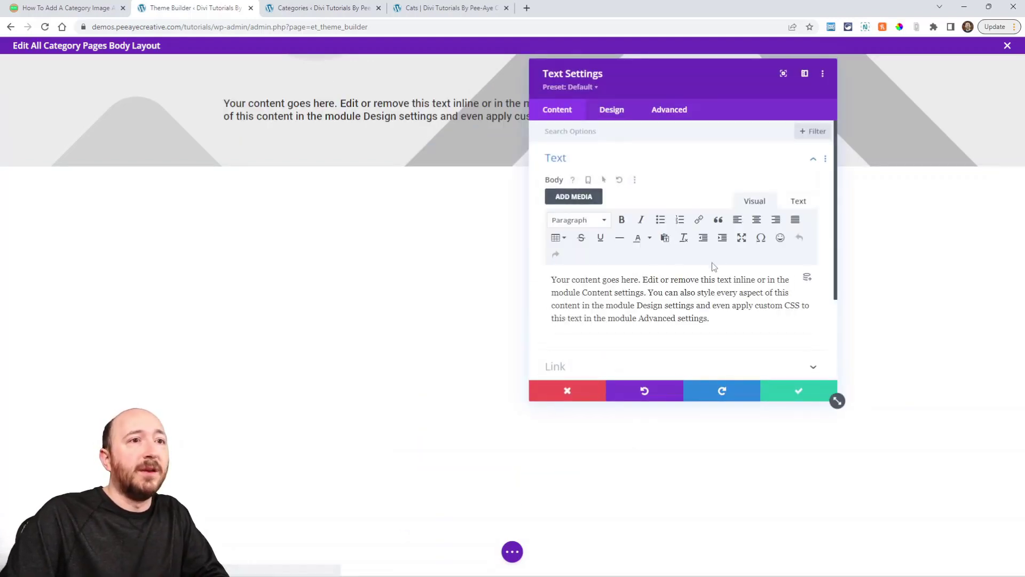
pyautogui.click(807, 281)
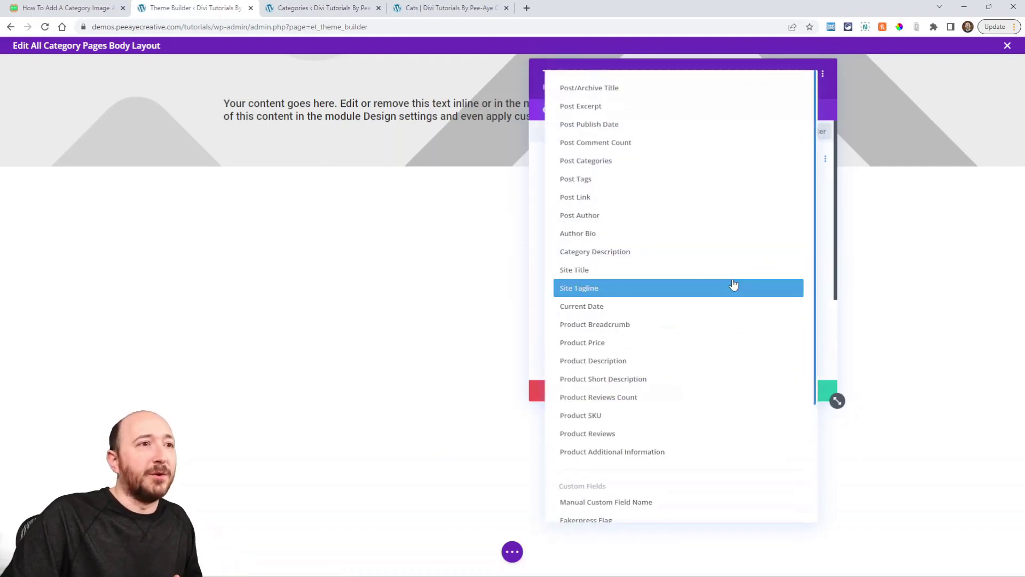
pyautogui.click(579, 95)
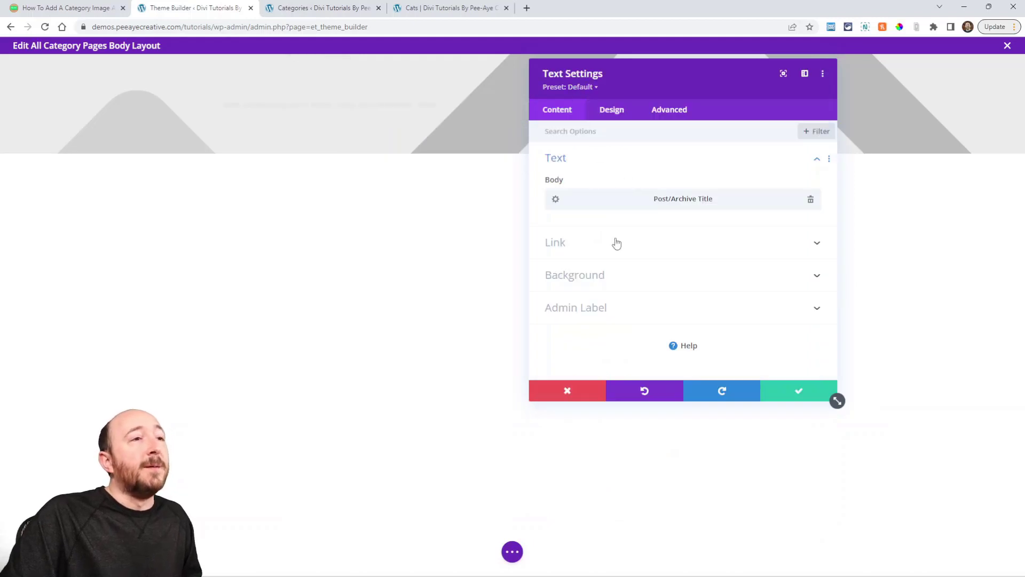
pyautogui.moveTo(662, 87); pyautogui.dragTo(680, 158)
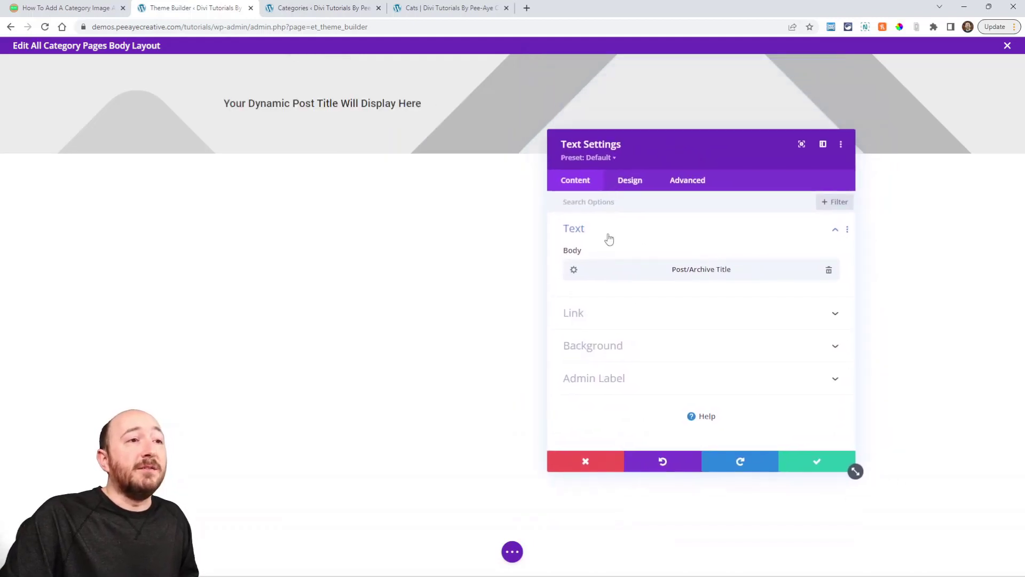
# Step: Add 'This is the' before and 'category!' after the title, then save the module
pyautogui.click(574, 270)
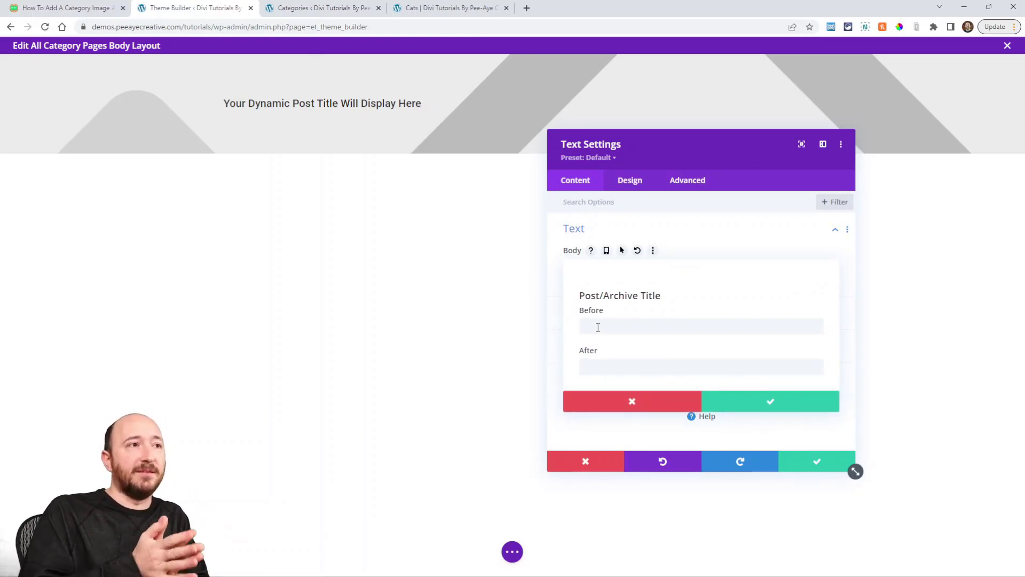
pyautogui.click(598, 328)
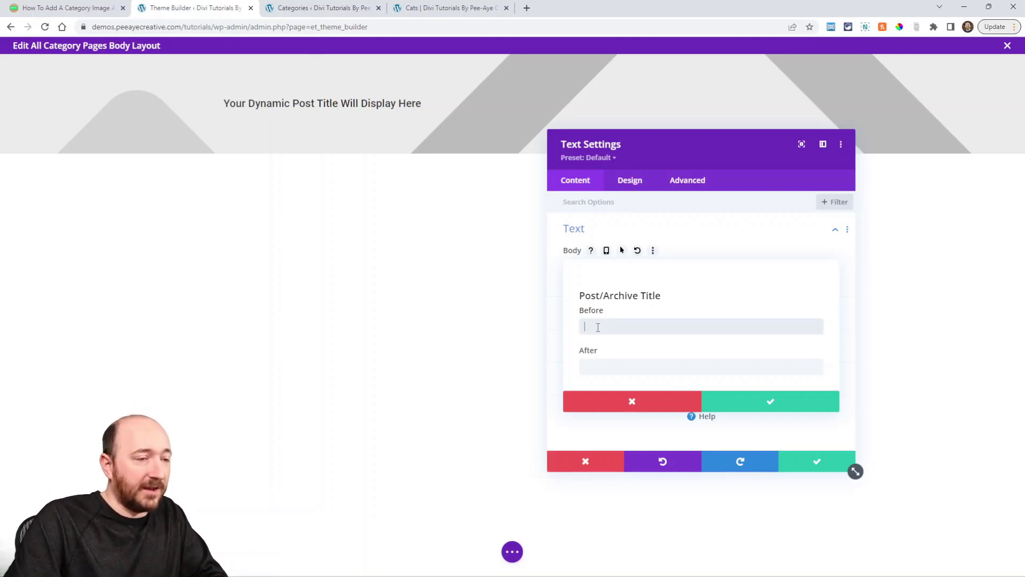
pyautogui.write('This is the')
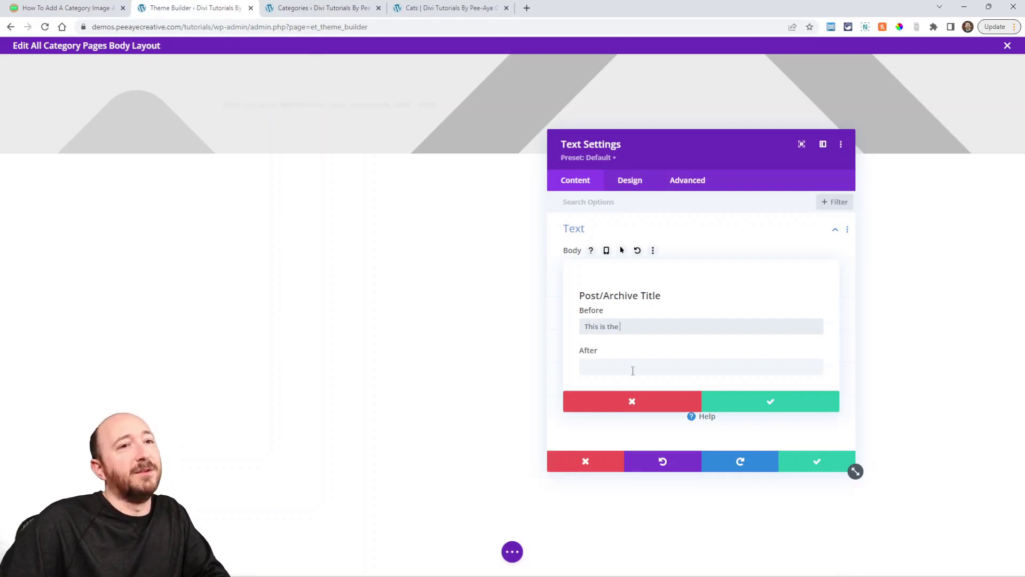
pyautogui.click(611, 364)
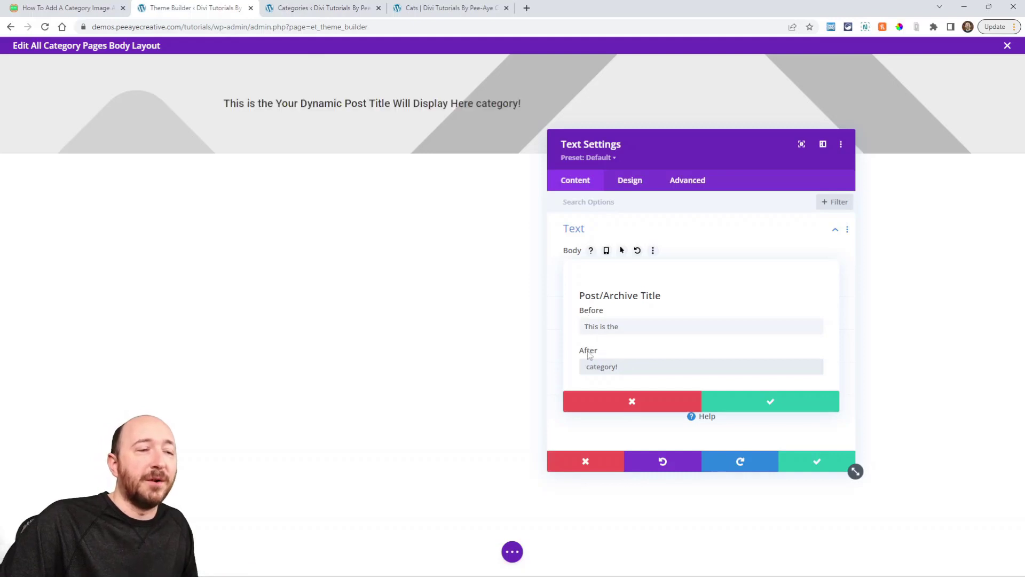
pyautogui.click(762, 405)
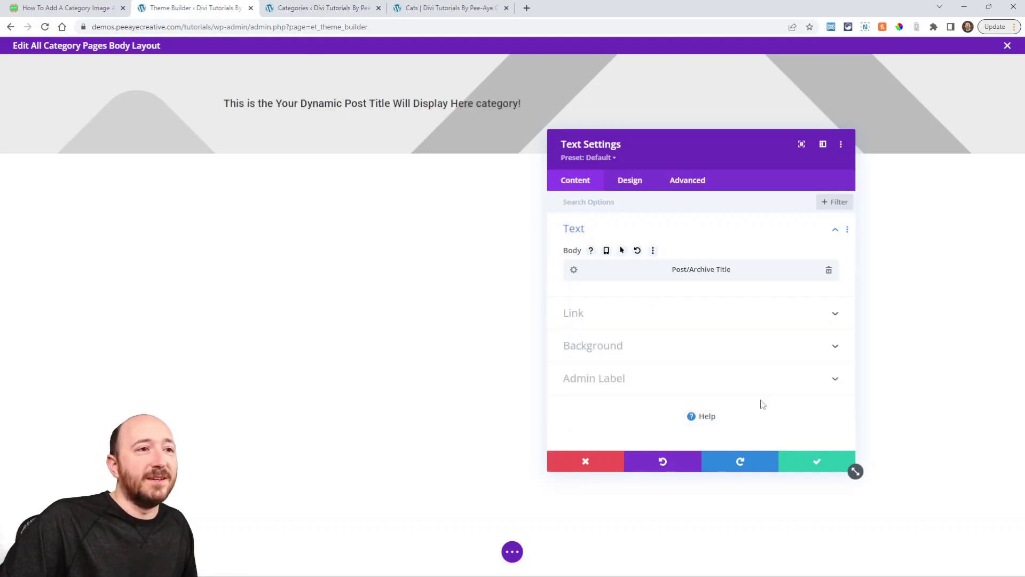
pyautogui.click(811, 462)
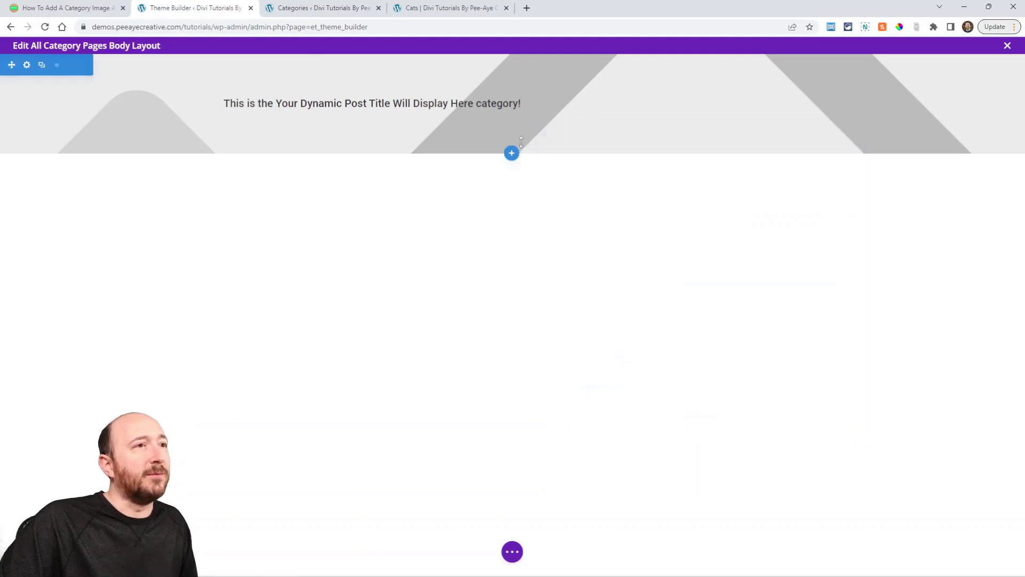
# Step: Add a regular one-column section with a Blog module showing posts for the current page
pyautogui.click(512, 152)
pyautogui.click(467, 236)
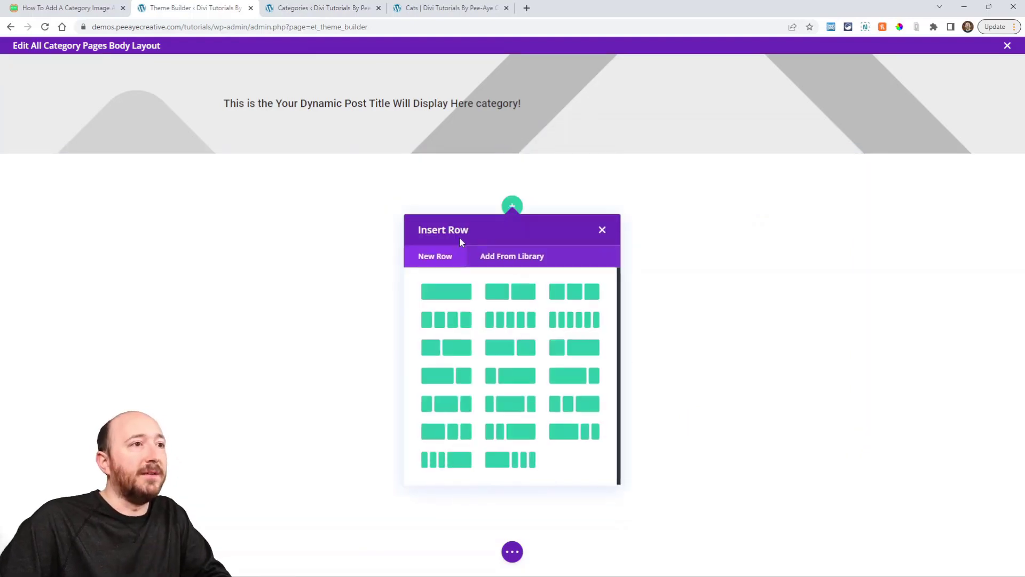
pyautogui.click(447, 291)
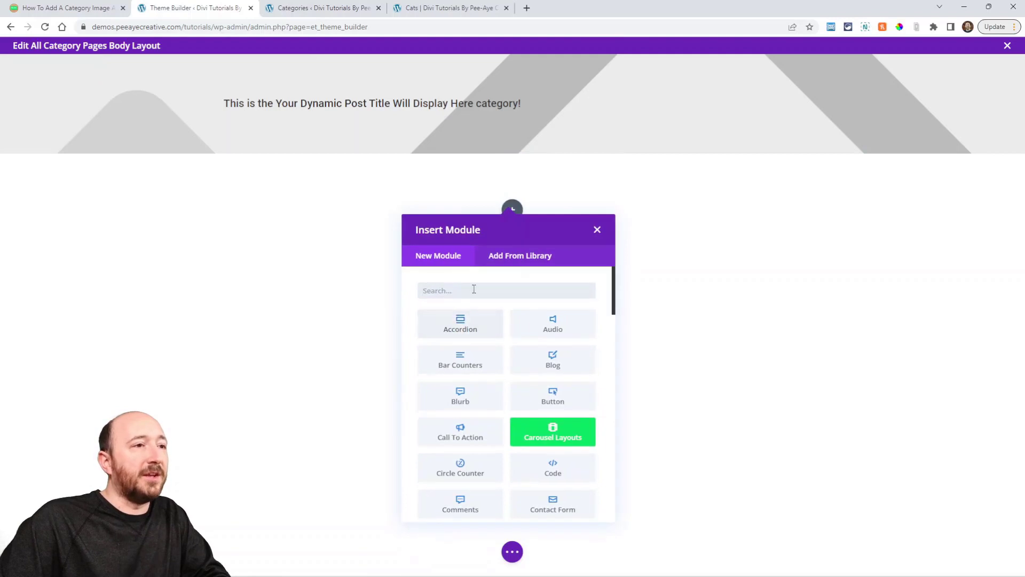
pyautogui.write('bl')
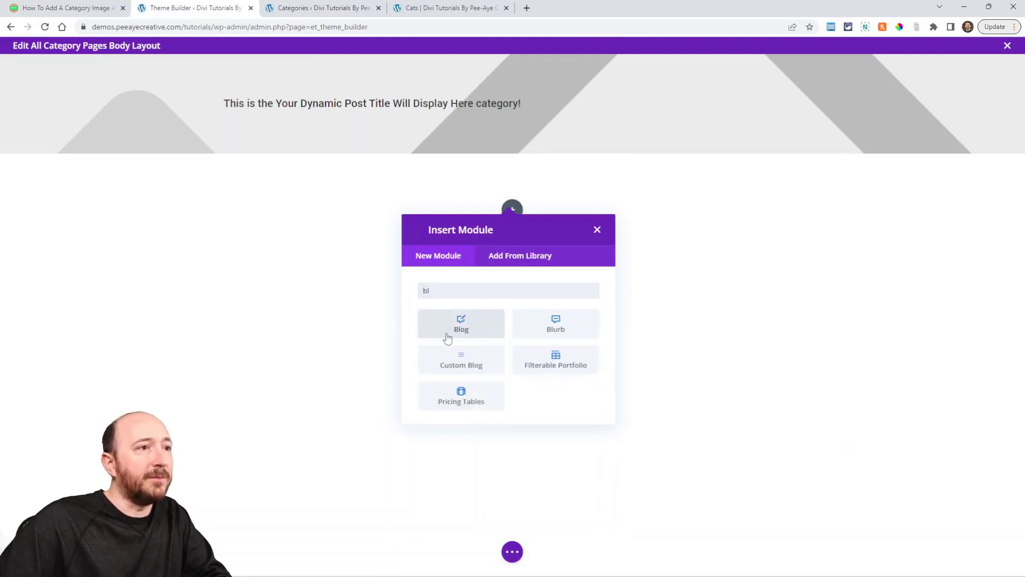
pyautogui.click(447, 328)
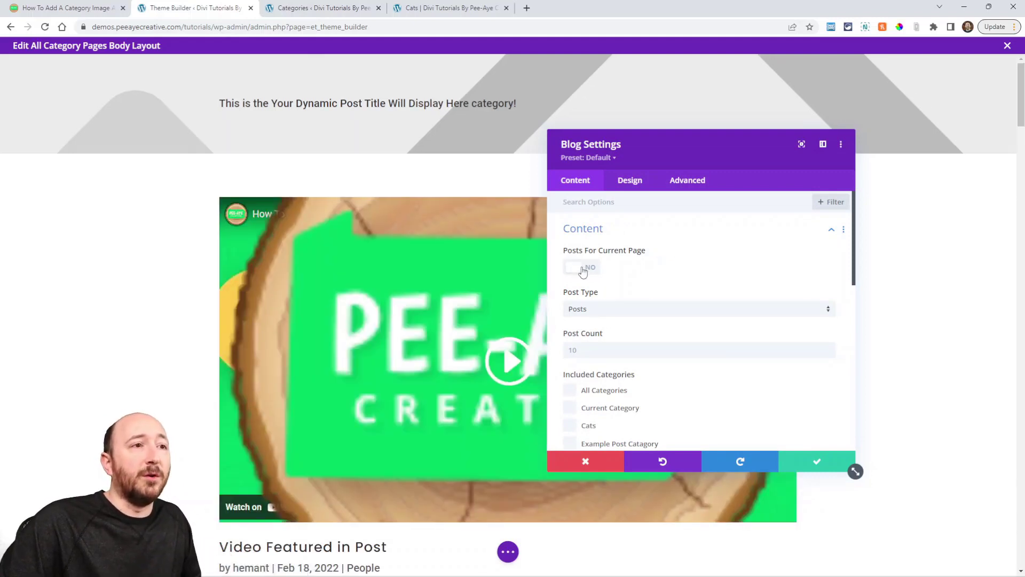
pyautogui.click(583, 269)
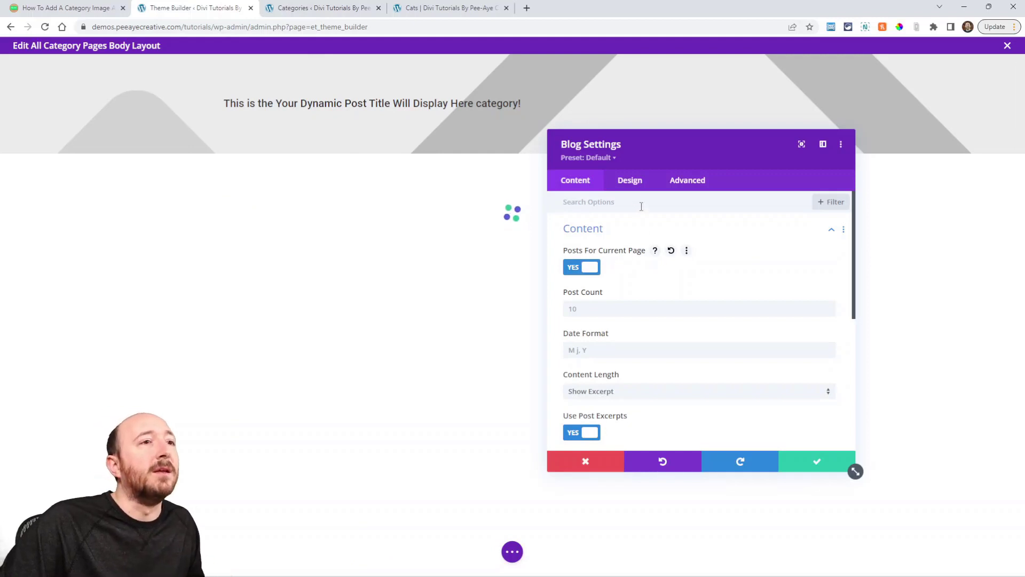
# Step: Set the blog layout to Grid, save the module, and switch to the Cats tab
pyautogui.click(629, 181)
pyautogui.click(588, 236)
pyautogui.click(600, 271)
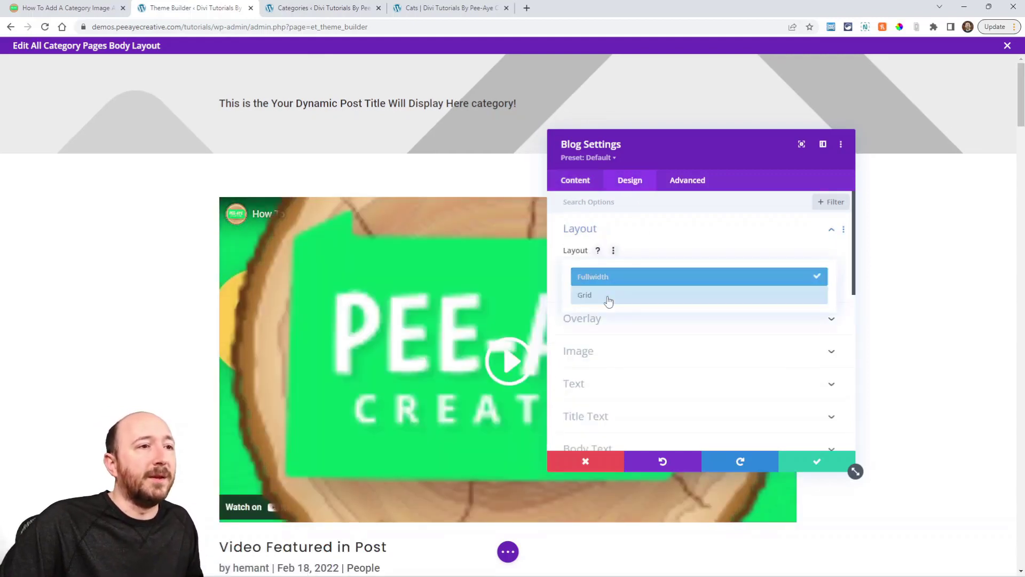
pyautogui.click(602, 295)
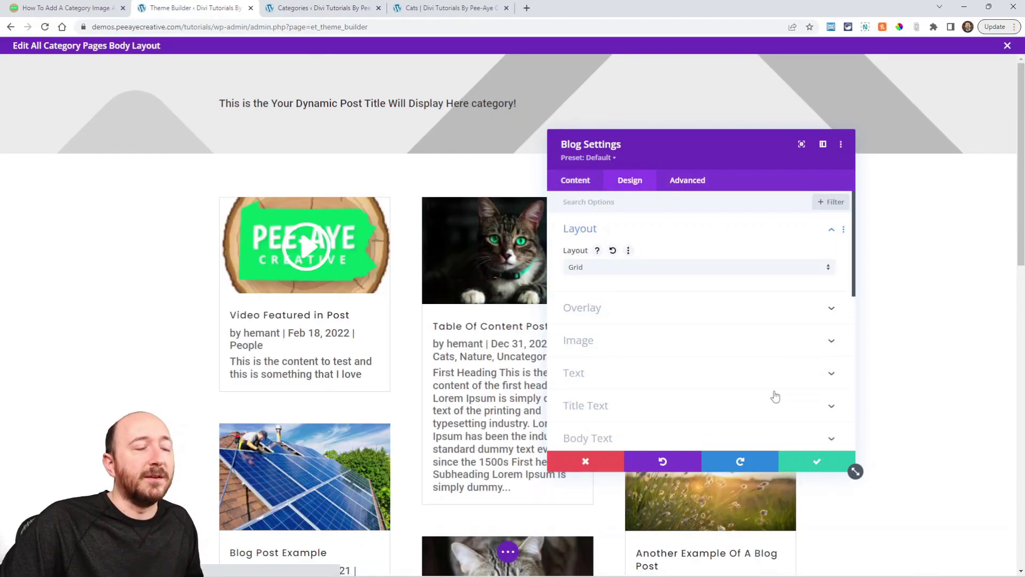
pyautogui.click(817, 461)
pyautogui.click(506, 553)
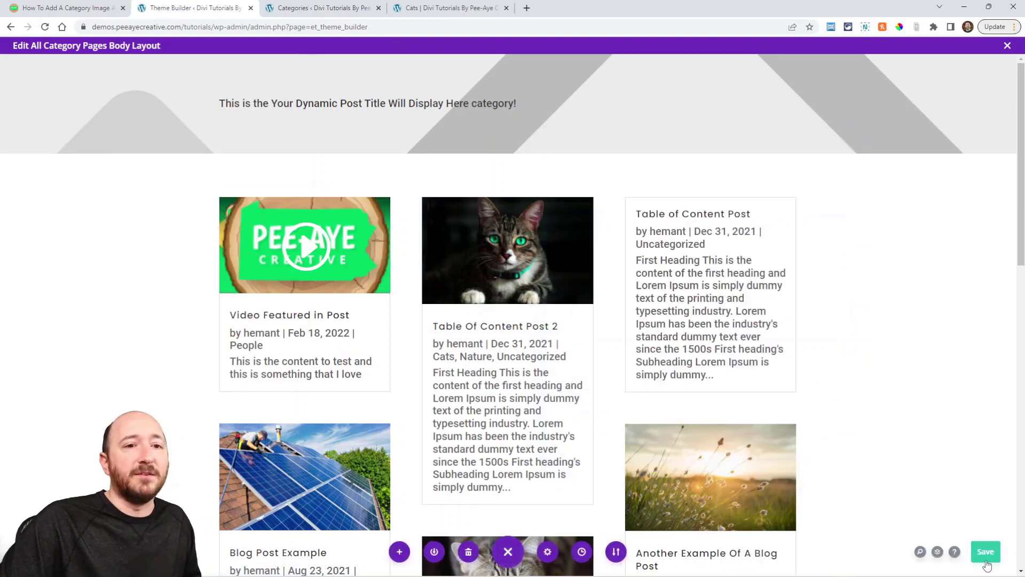
pyautogui.click(444, 7)
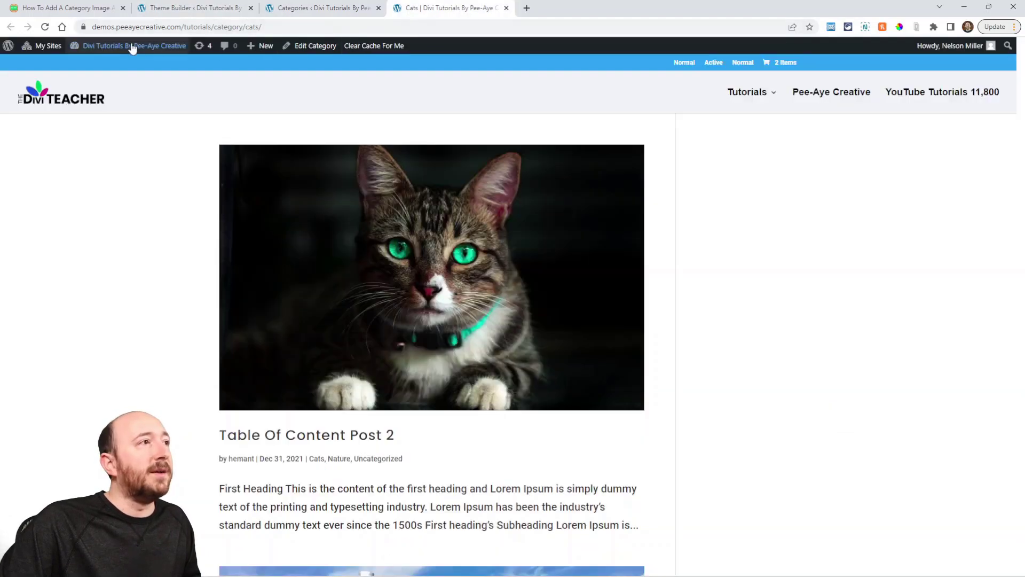
# Step: Reload the Cats page and inspect the 'This is the Cats category!' header text
pyautogui.click(45, 28)
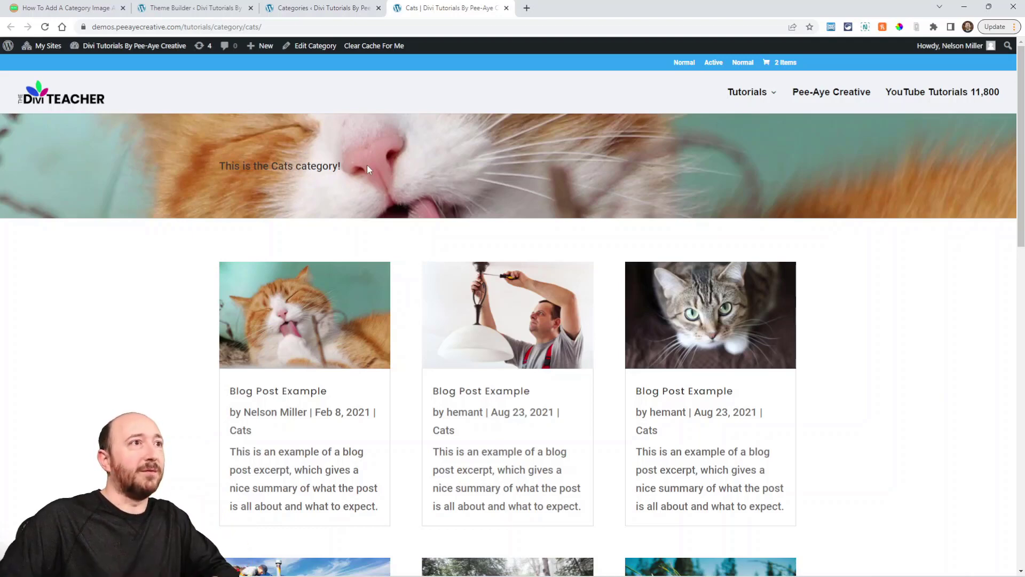
pyautogui.moveTo(216, 168); pyautogui.dragTo(348, 172)
pyautogui.moveTo(218, 168); pyautogui.dragTo(326, 169)
pyautogui.click(283, 167)
pyautogui.tripleClick(318, 170)
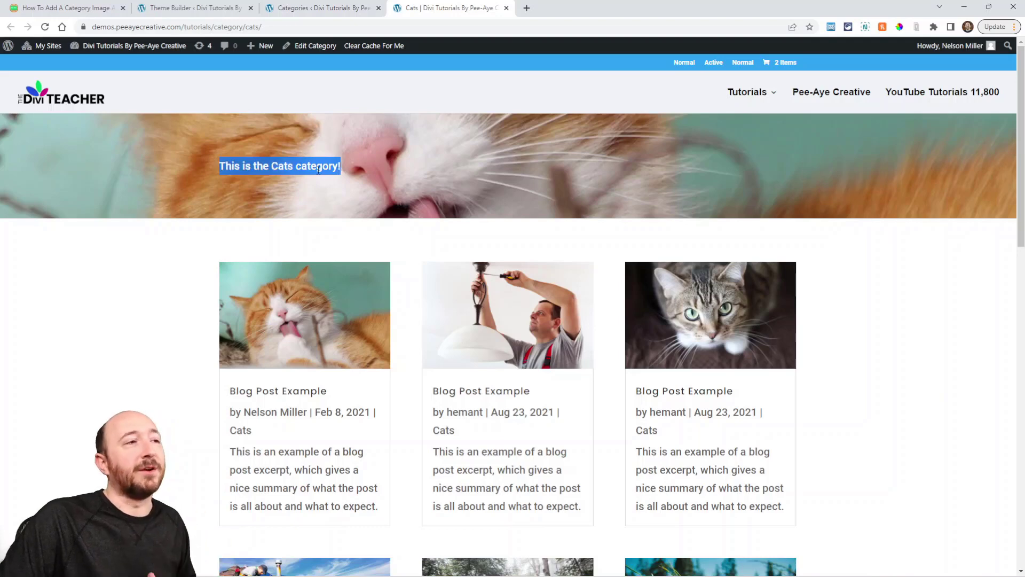
pyautogui.click(248, 169)
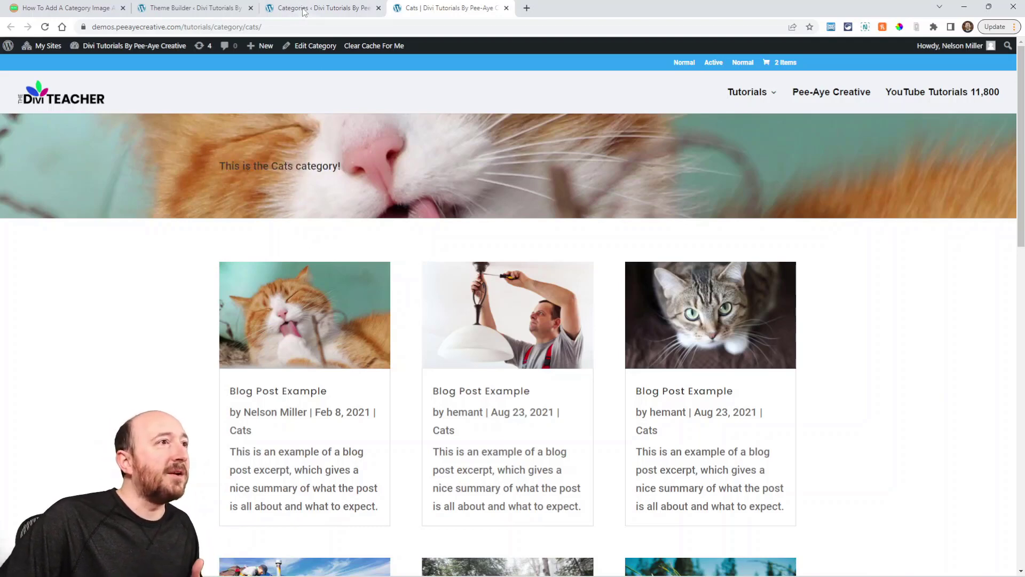
# Step: Reopen the All Category Pages body layout in Theme Builder and return to the Cats tab
pyautogui.click(205, 9)
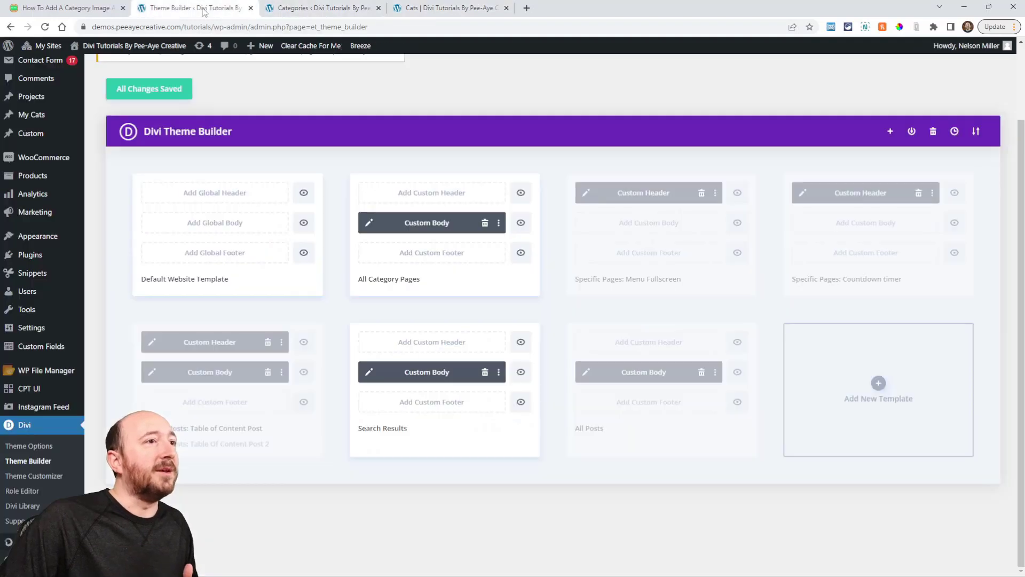
pyautogui.click(370, 225)
pyautogui.click(437, 8)
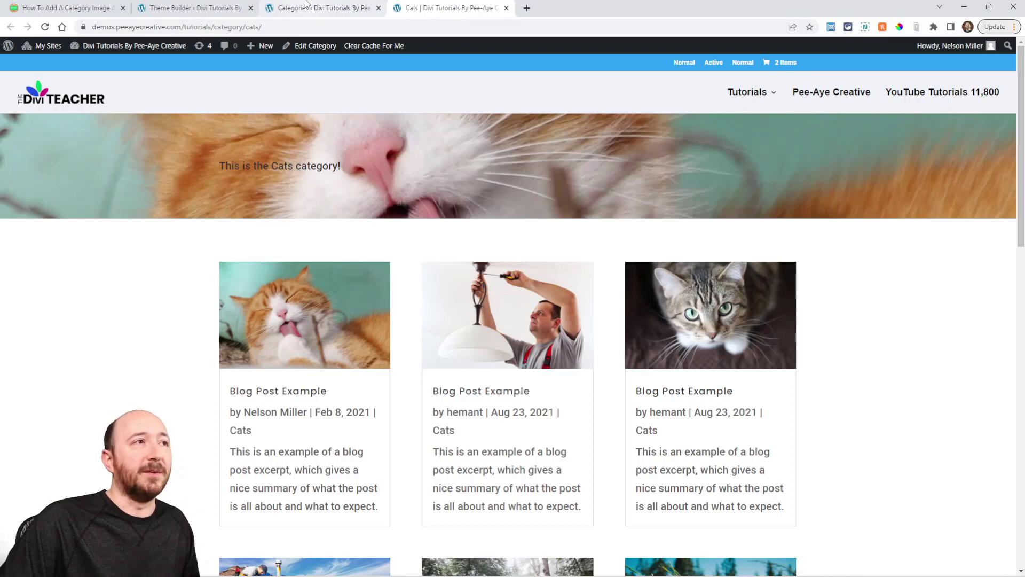
# Step: Set the category title text to 70px and white
pyautogui.click(489, 102)
pyautogui.click(612, 110)
pyautogui.click(577, 165)
pyautogui.scroll(-1, 720, 296)
pyautogui.scroll(-2, 719, 295)
pyautogui.click(760, 259)
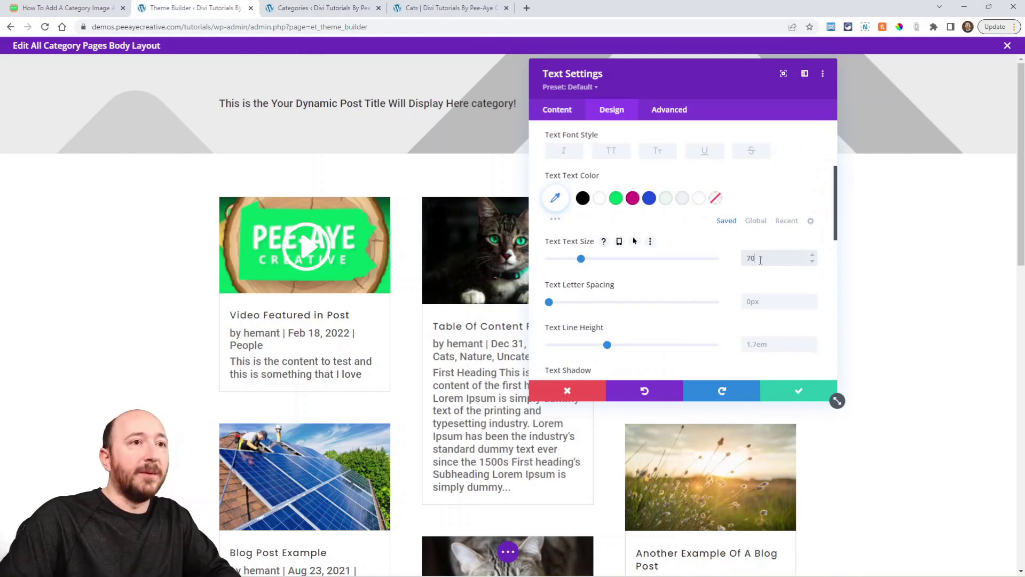
pyautogui.write('70px')
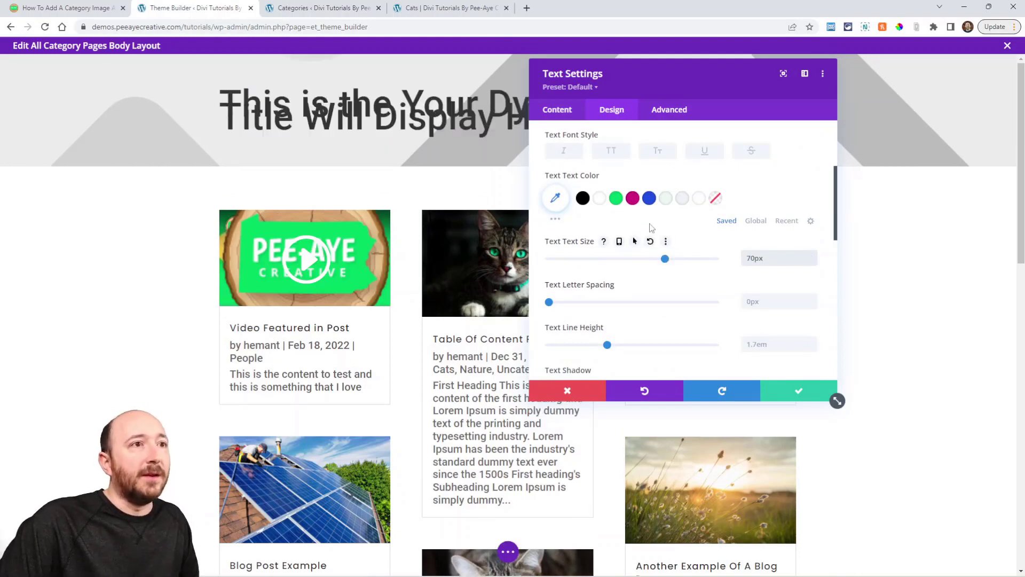
pyautogui.click(600, 199)
pyautogui.click(799, 390)
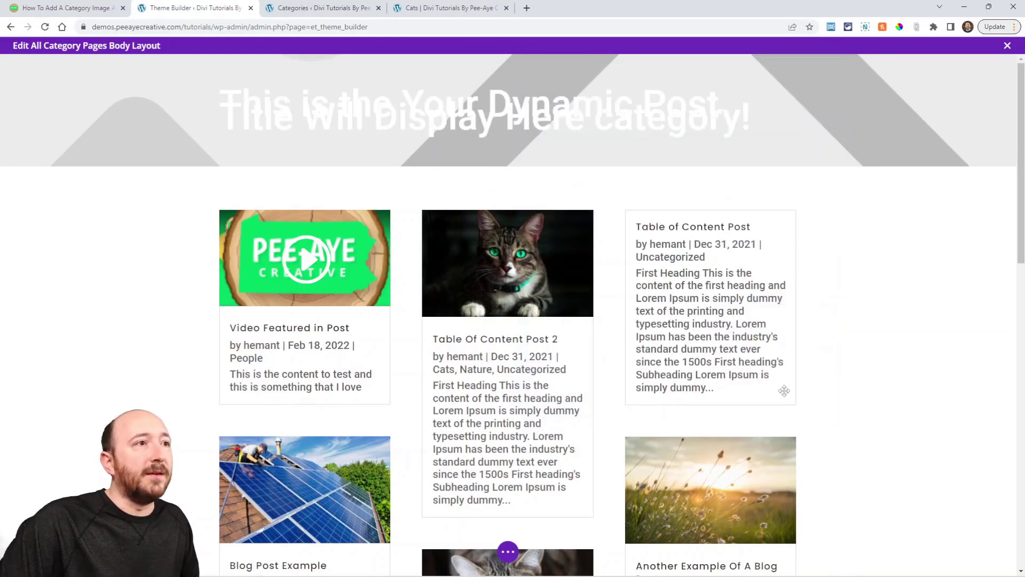
# Step: Set the section's featured-image background blend mode to Overlay
pyautogui.click(26, 67)
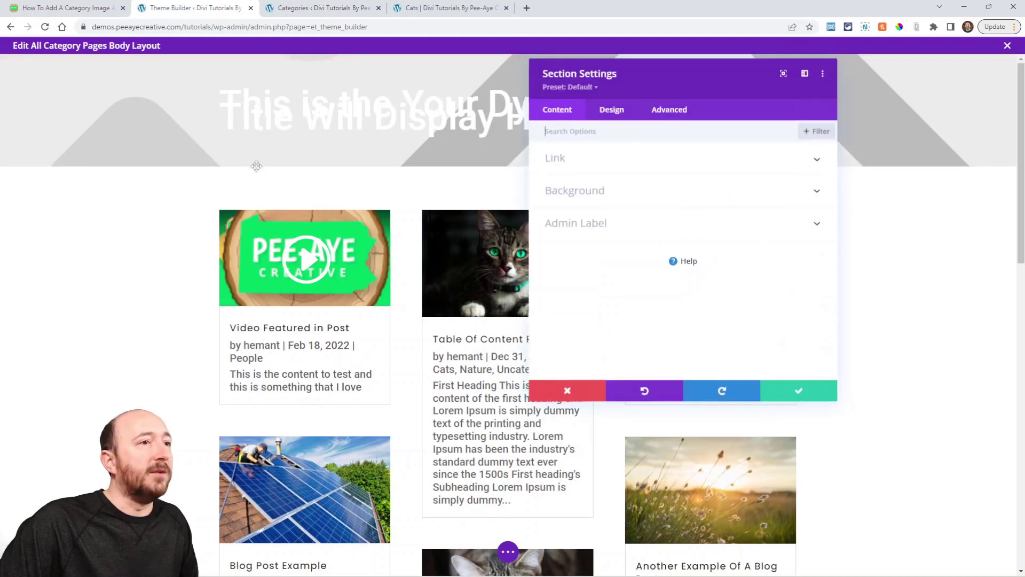
pyautogui.click(599, 190)
pyautogui.click(650, 181)
pyautogui.scroll(-3, 694, 294)
pyautogui.scroll(3, 636, 241)
pyautogui.scroll(-4, 664, 250)
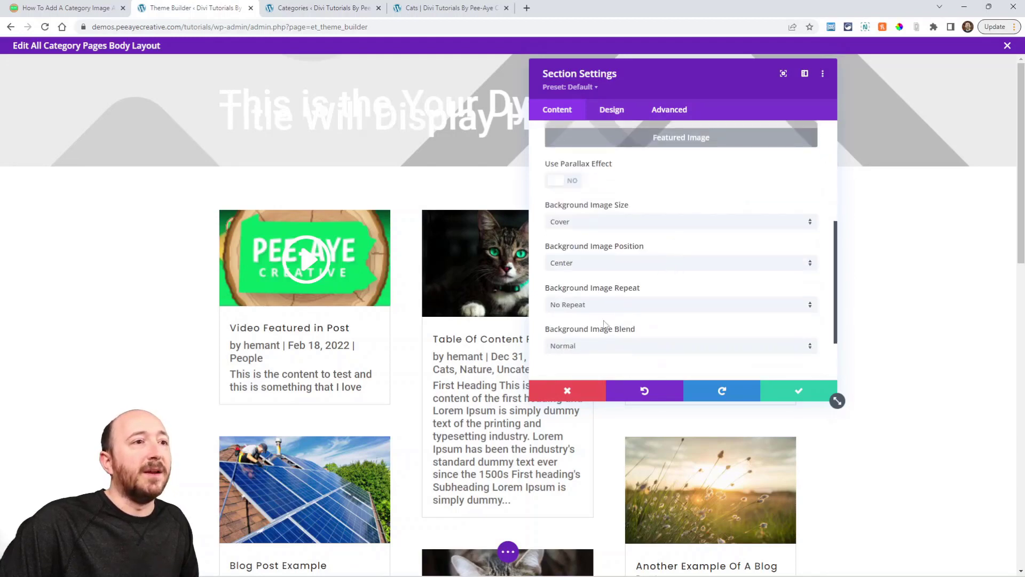
pyautogui.click(602, 349)
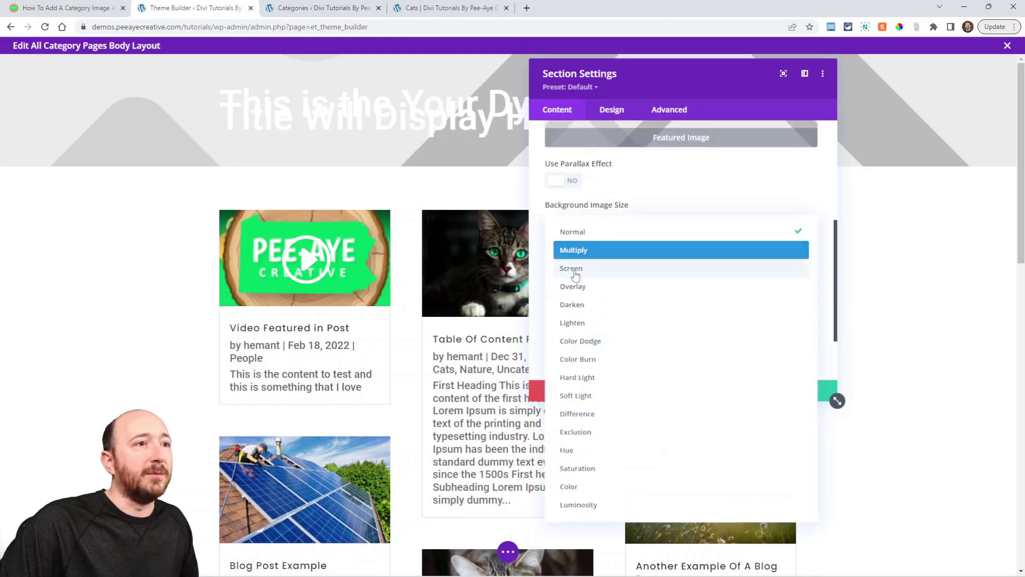
pyautogui.click(575, 287)
# Step: Give the section a black background colour at 0.36 opacity and save the layout
pyautogui.scroll(5, 634, 251)
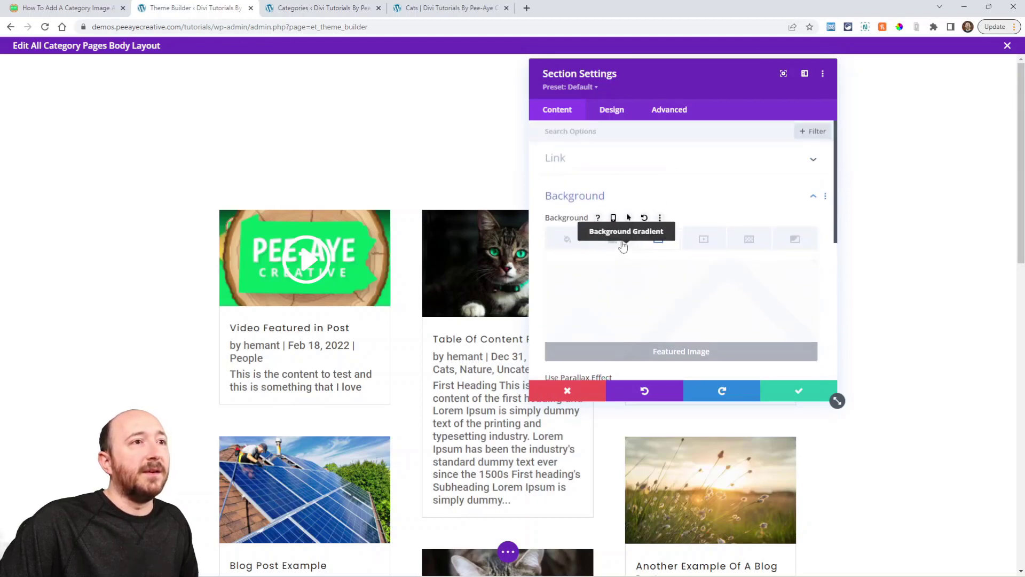
pyautogui.click(568, 235)
pyautogui.scroll(-1, 636, 314)
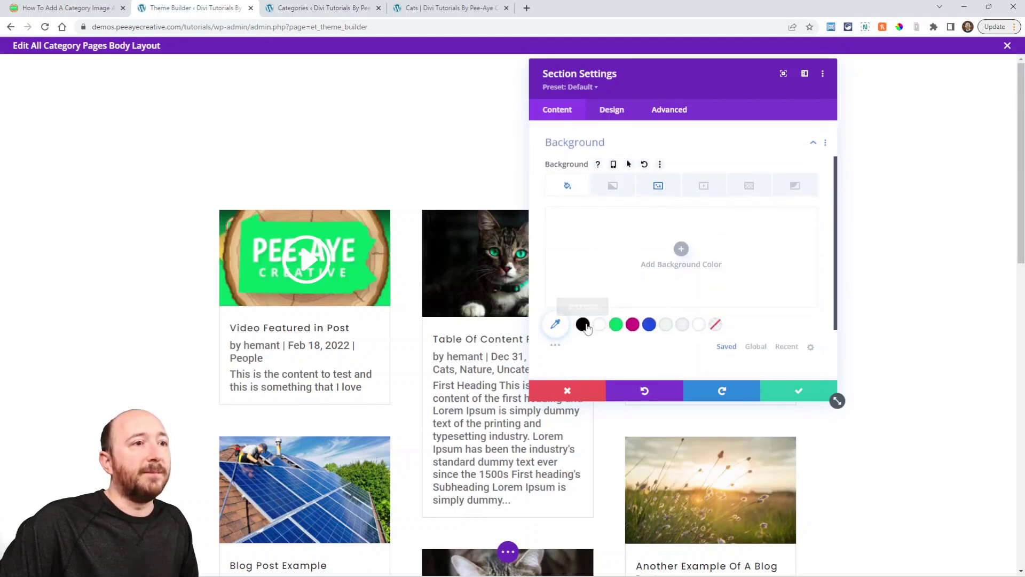
pyautogui.click(583, 325)
pyautogui.click(769, 226)
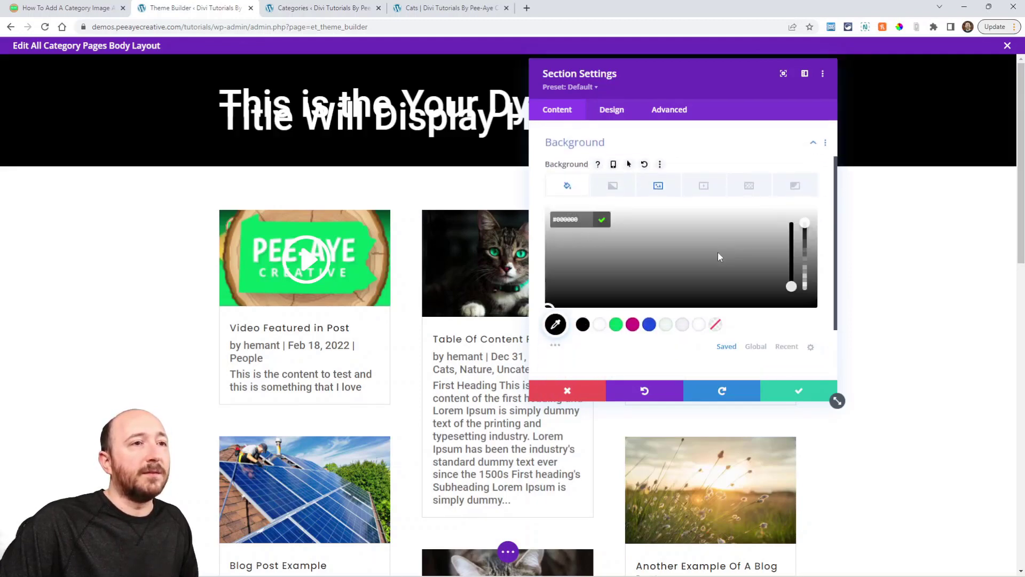
pyautogui.moveTo(809, 244); pyautogui.dragTo(805, 263)
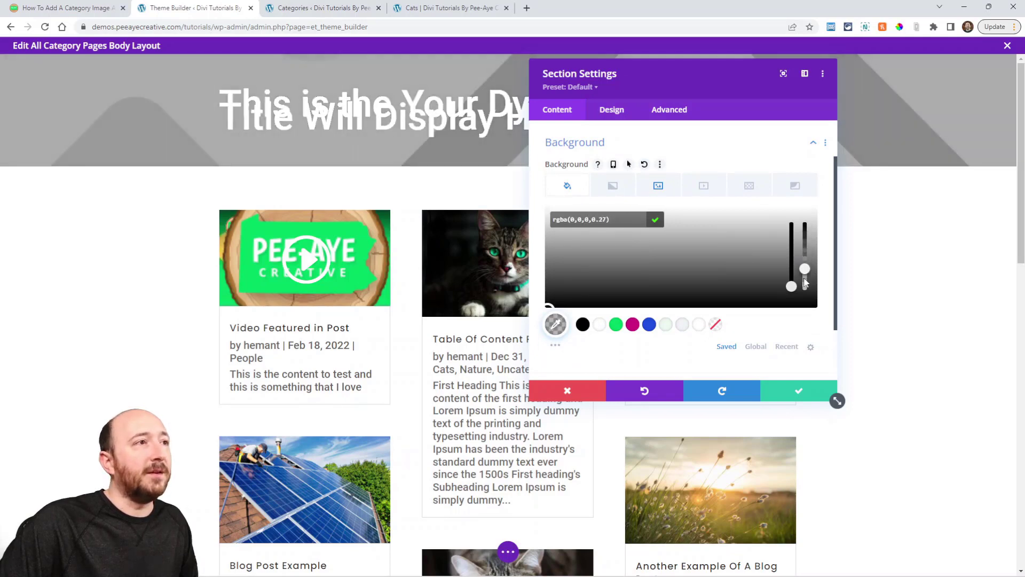
pyautogui.click(789, 395)
pyautogui.click(508, 551)
pyautogui.click(985, 552)
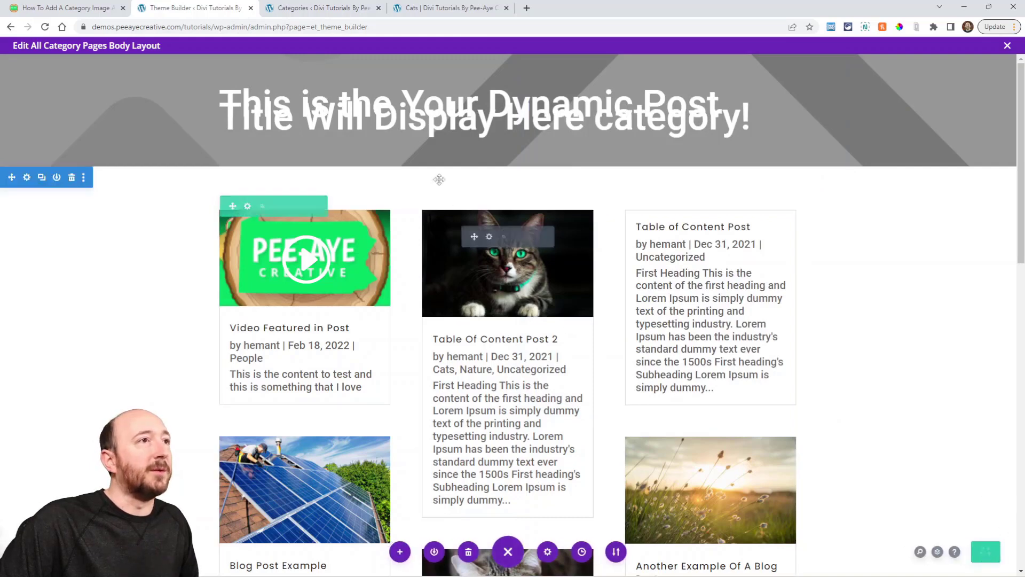
pyautogui.click(432, 7)
pyautogui.press('F5')
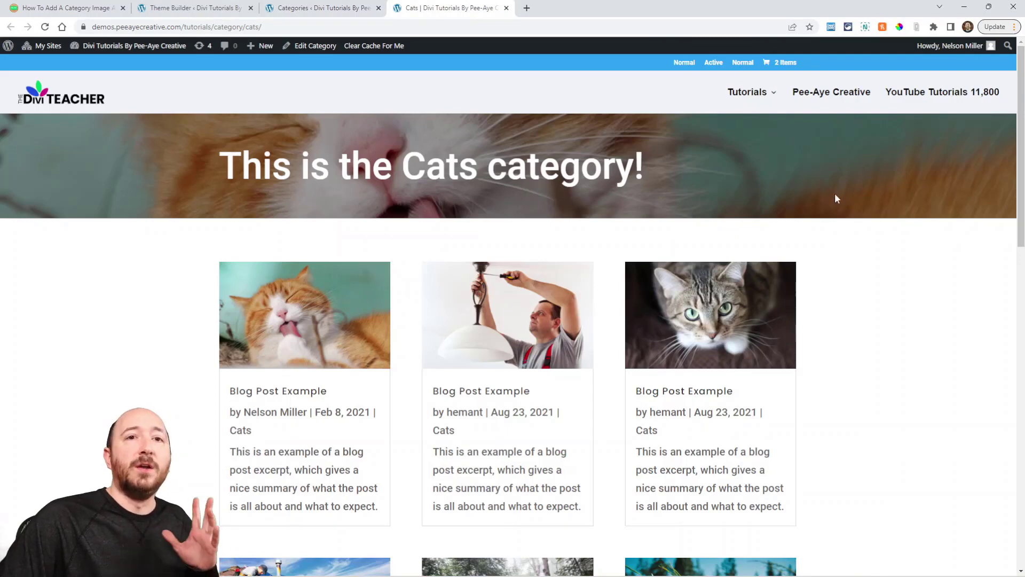
pyautogui.click(175, 9)
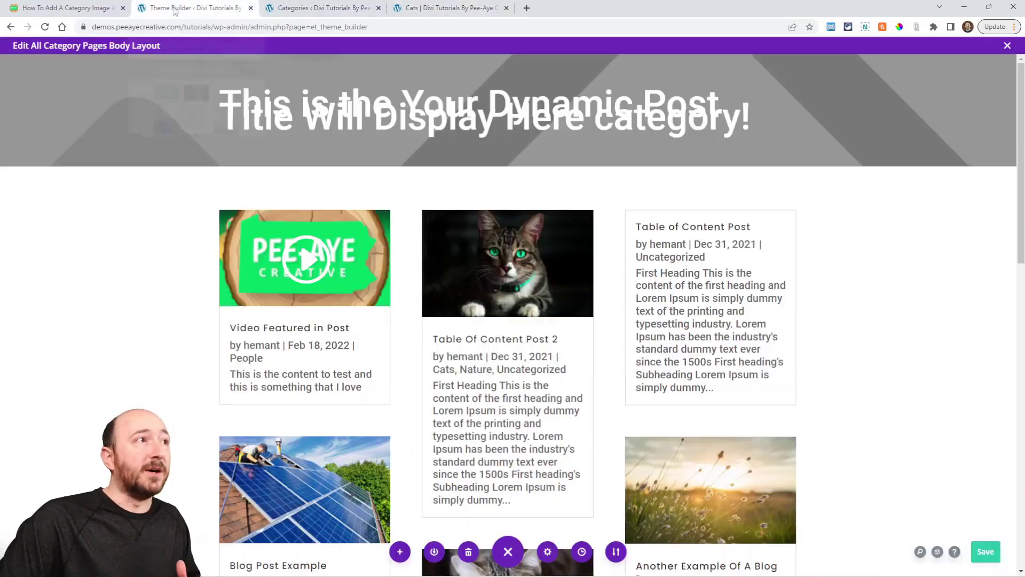
# Step: Save the category layout and insert an Image module below the title
pyautogui.moveTo(524, 116)
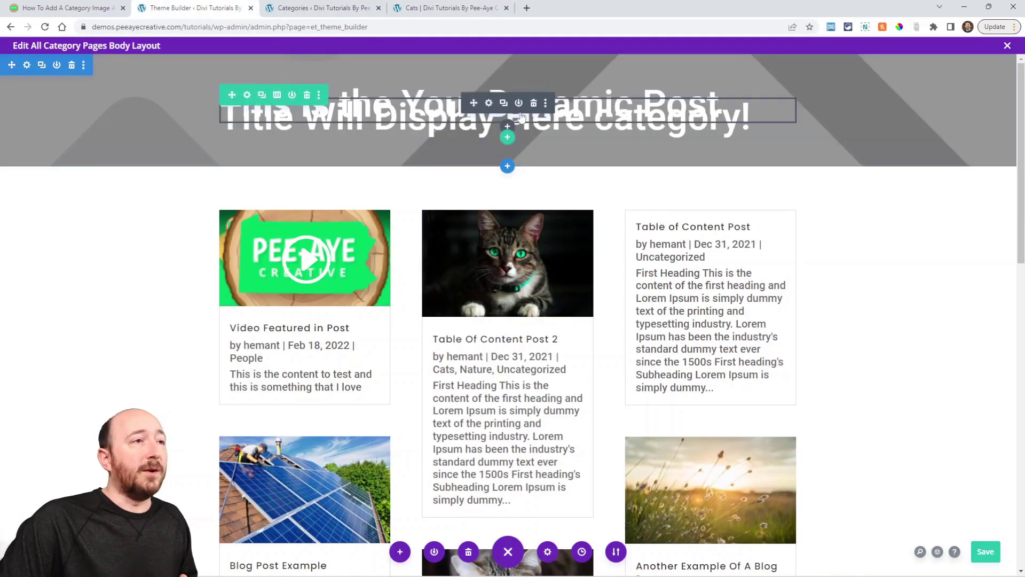
pyautogui.hotkey('ctrl', 's')
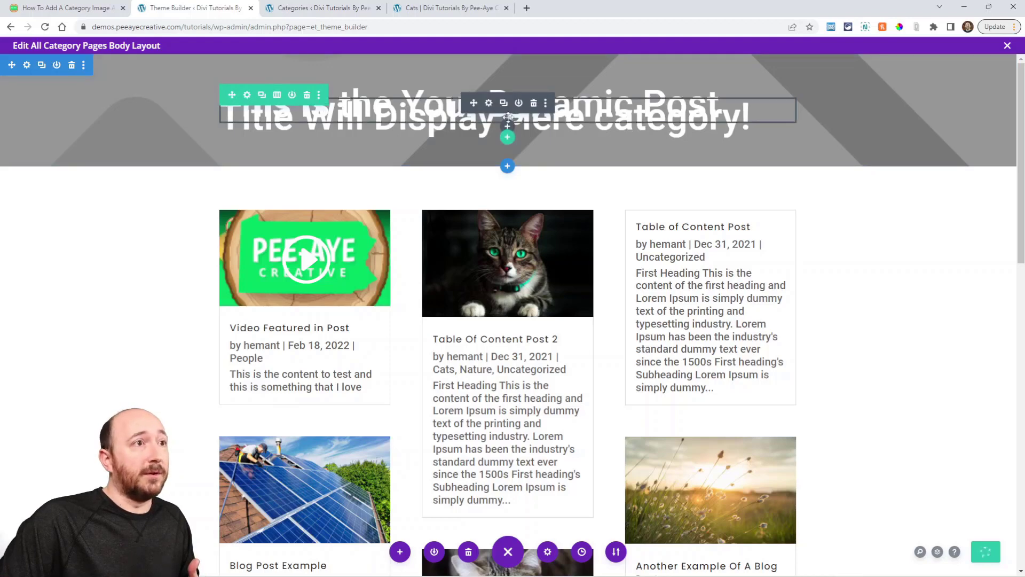
pyautogui.click(508, 131)
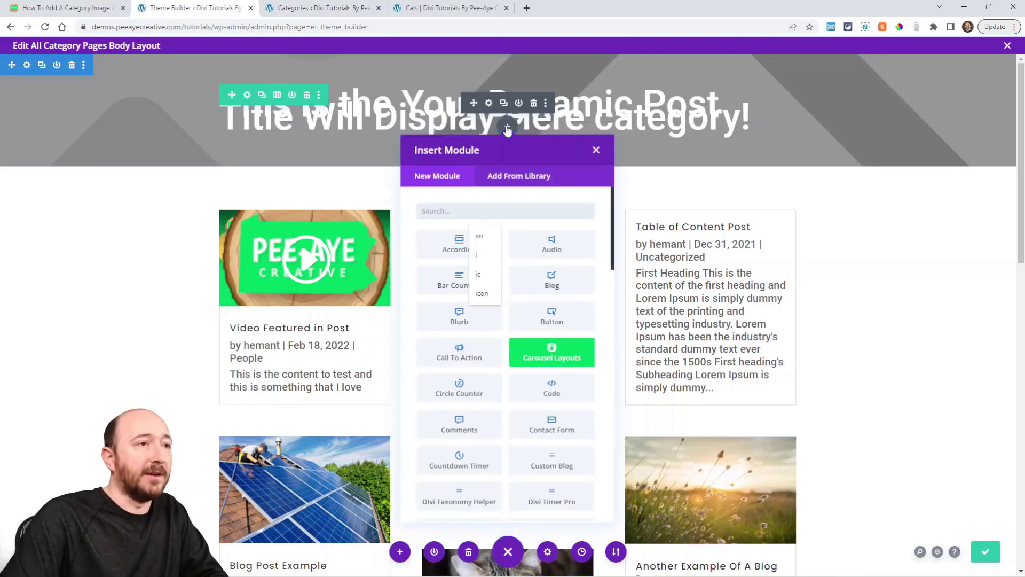
pyautogui.write('im')
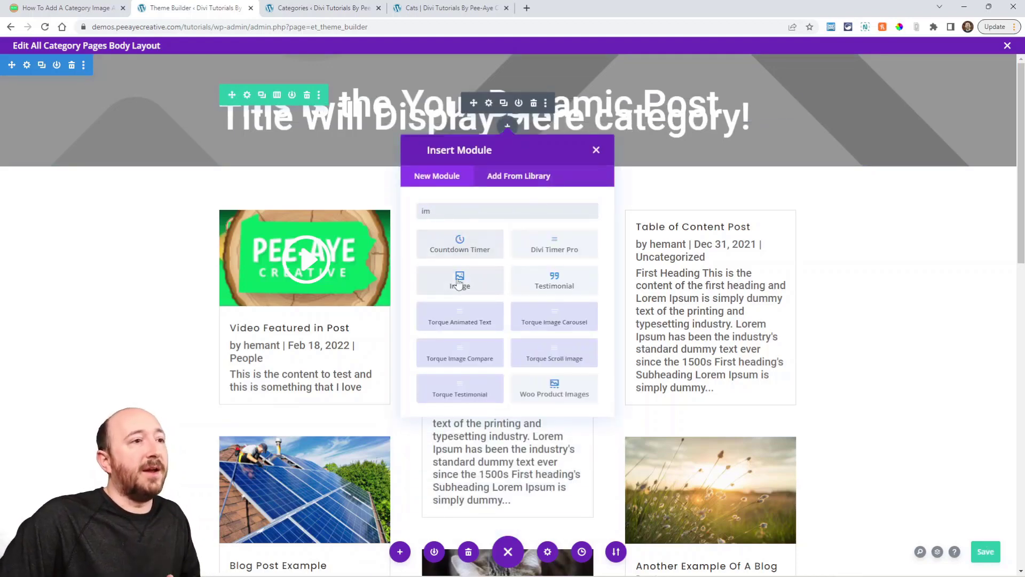
pyautogui.click(459, 282)
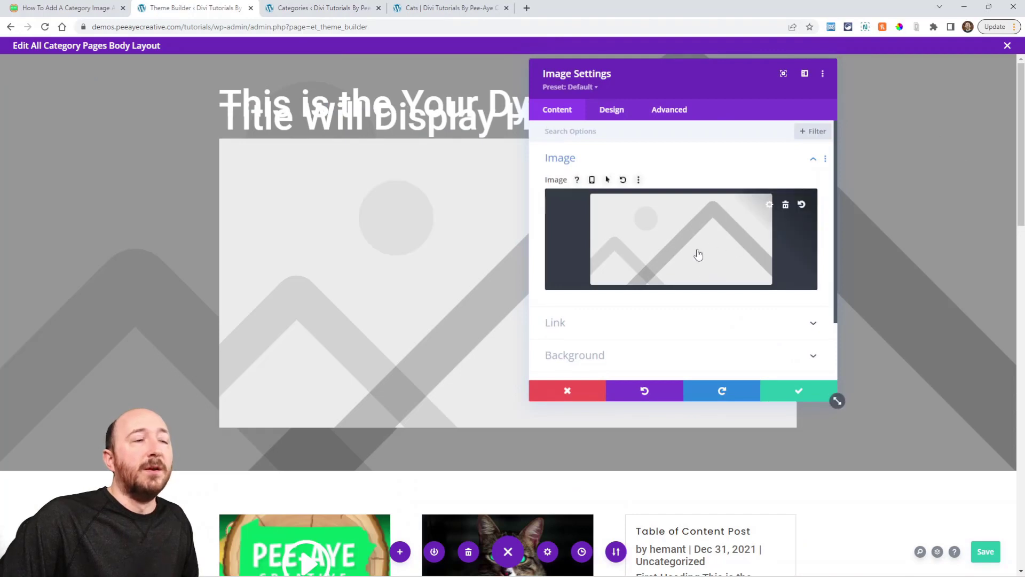
# Step: Replace the default placeholder with the dynamic Featured Image and confirm the settings
pyautogui.moveTo(638, 83); pyautogui.dragTo(634, 103)
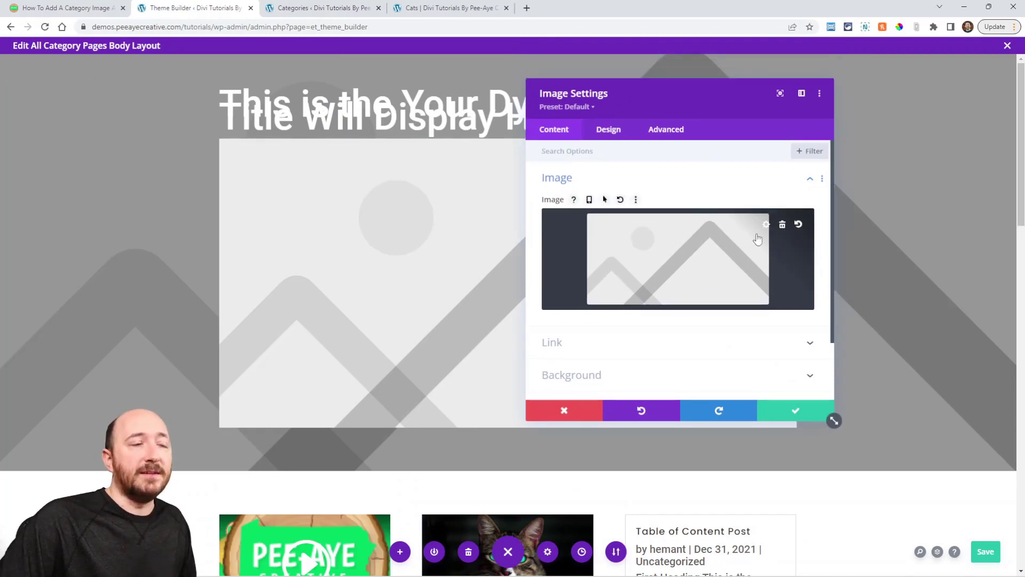
pyautogui.click(783, 225)
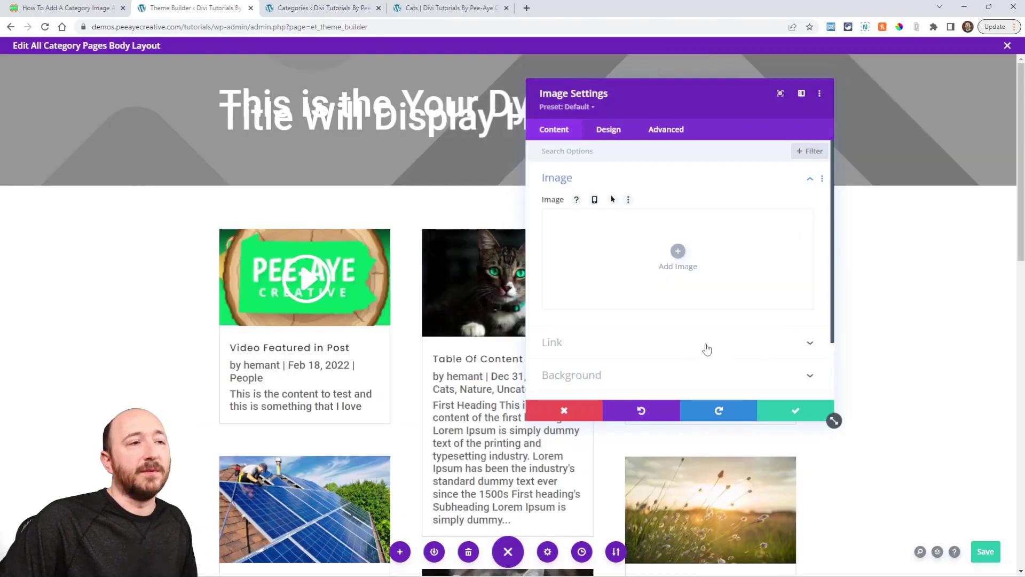
pyautogui.click(802, 221)
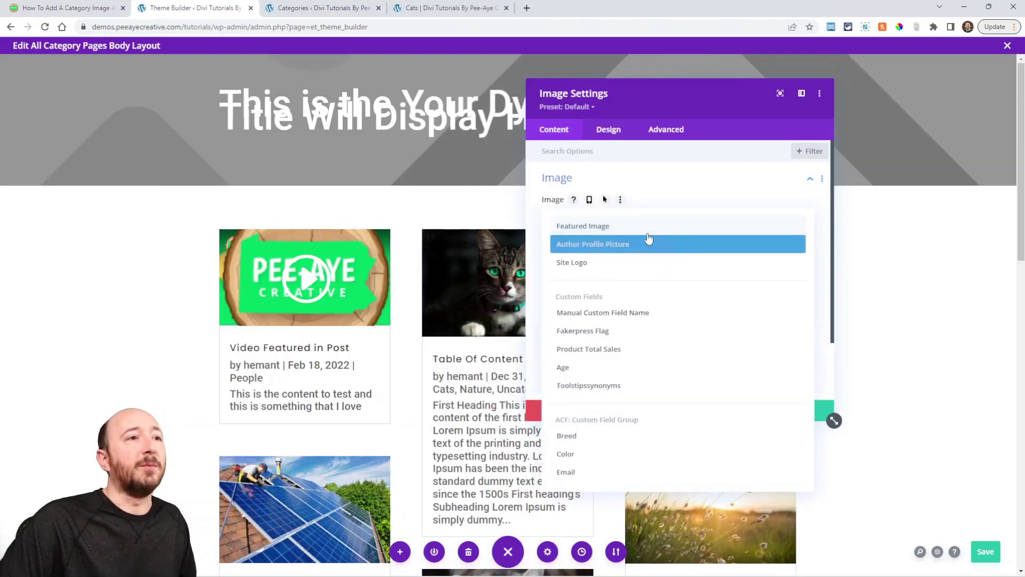
pyautogui.click(585, 231)
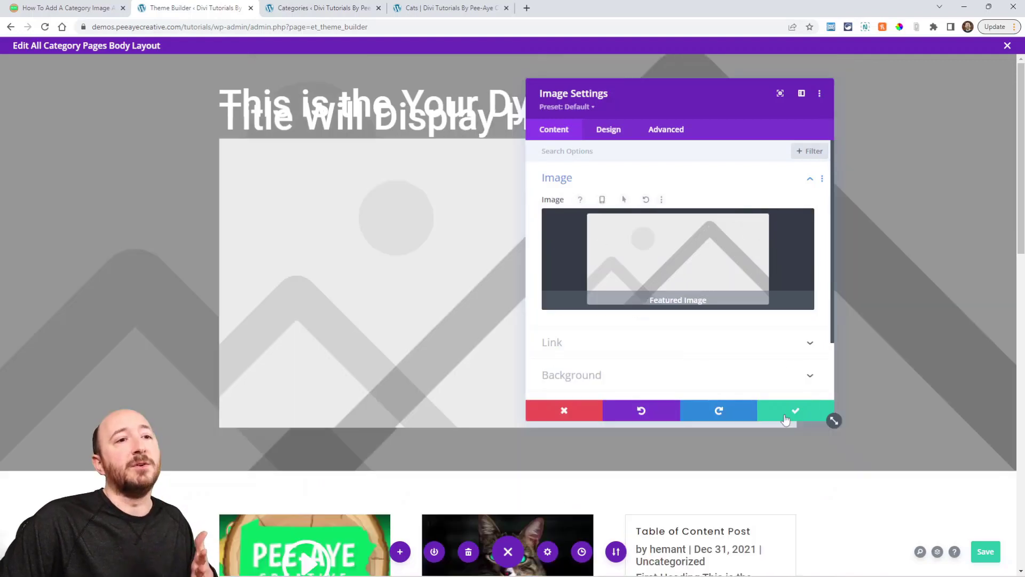
pyautogui.click(792, 410)
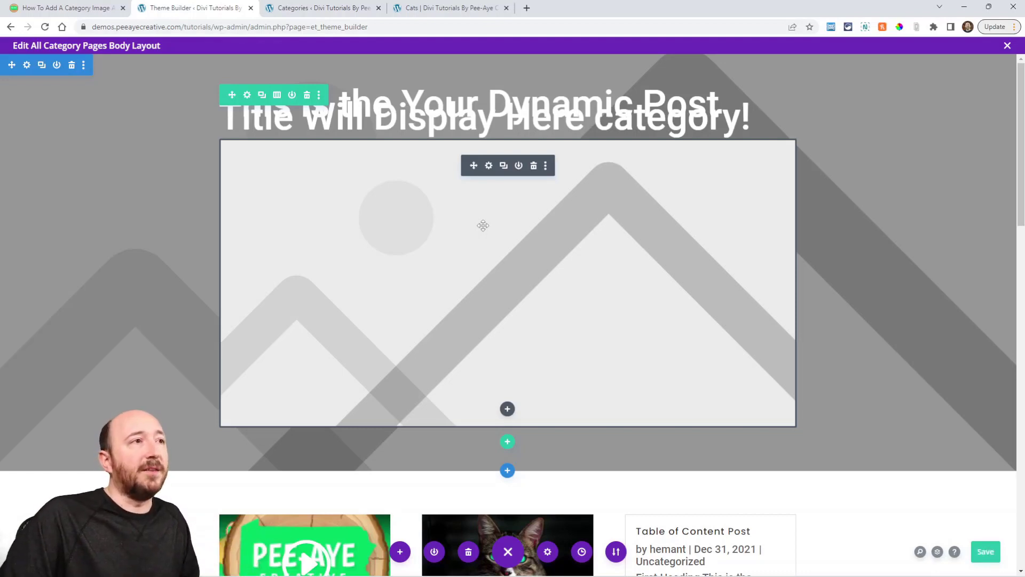
# Step: Scroll the live Cats category page to check the title, the orange cat featured image and the posts grid
pyautogui.click(417, 6)
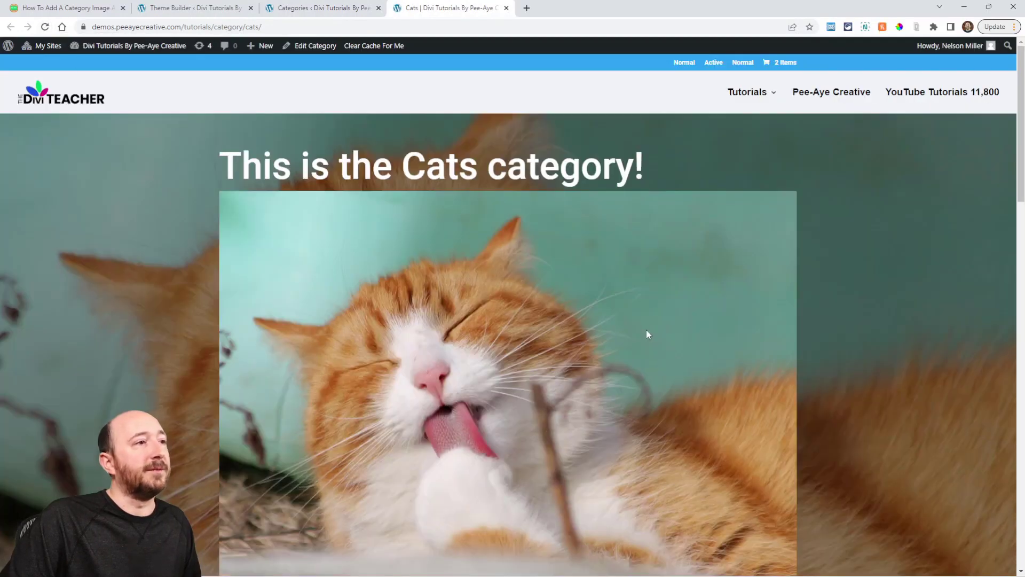
pyautogui.scroll(-5, 580, 348)
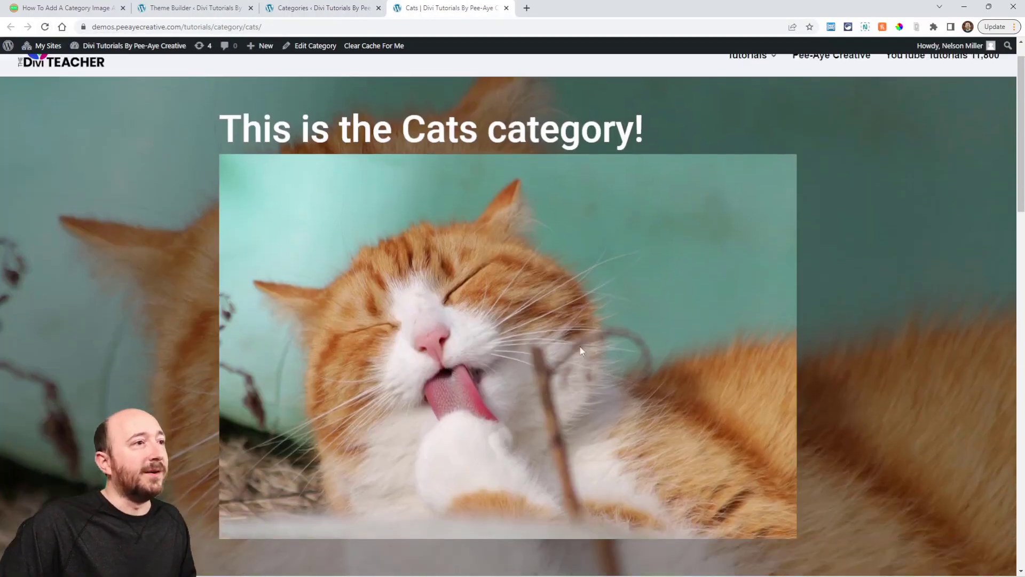
pyautogui.scroll(-8, 581, 350)
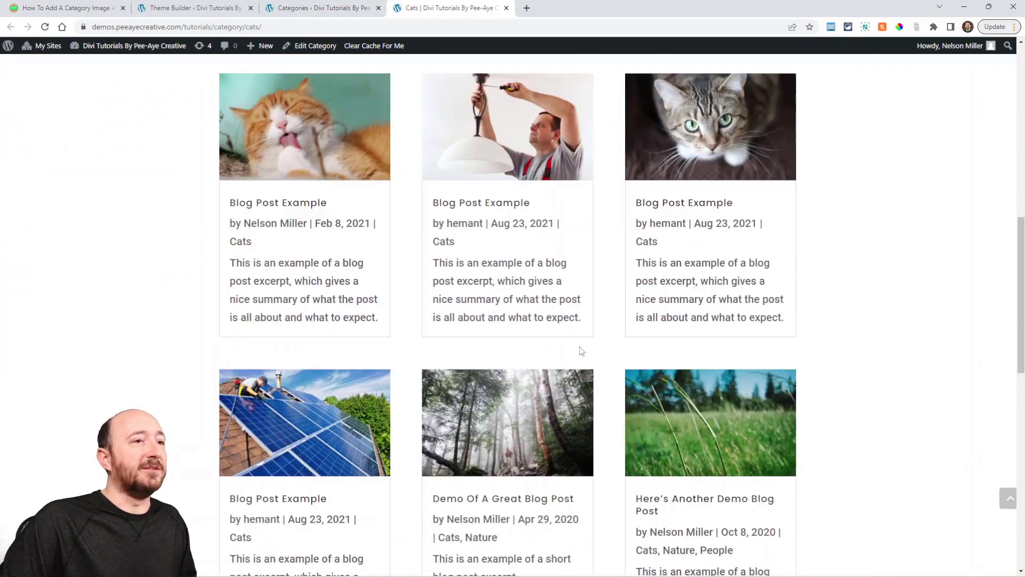
pyautogui.scroll(7, 656, 399)
pyautogui.scroll(4, 656, 399)
pyautogui.scroll(-6, 649, 394)
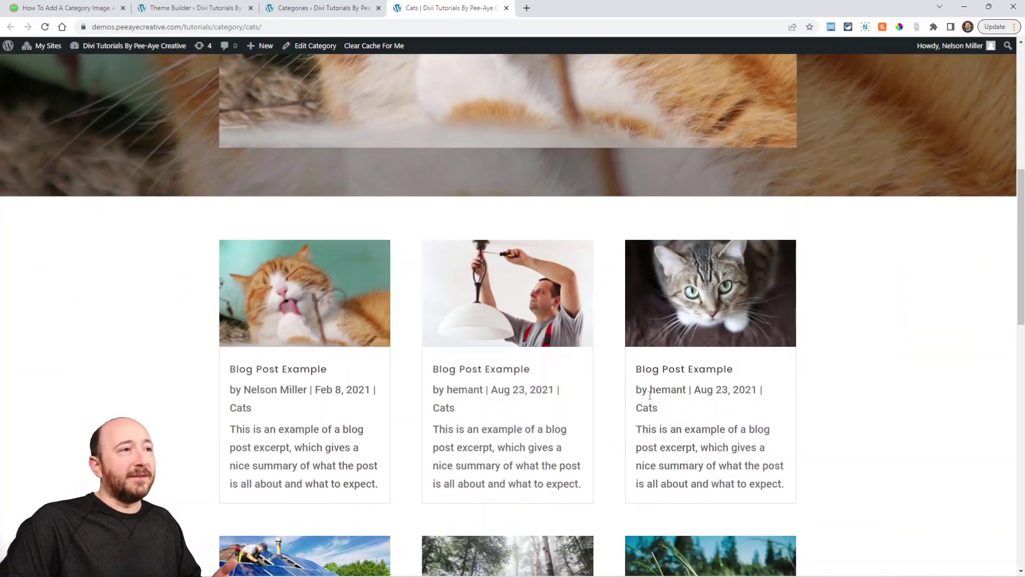
pyautogui.scroll(8, 650, 395)
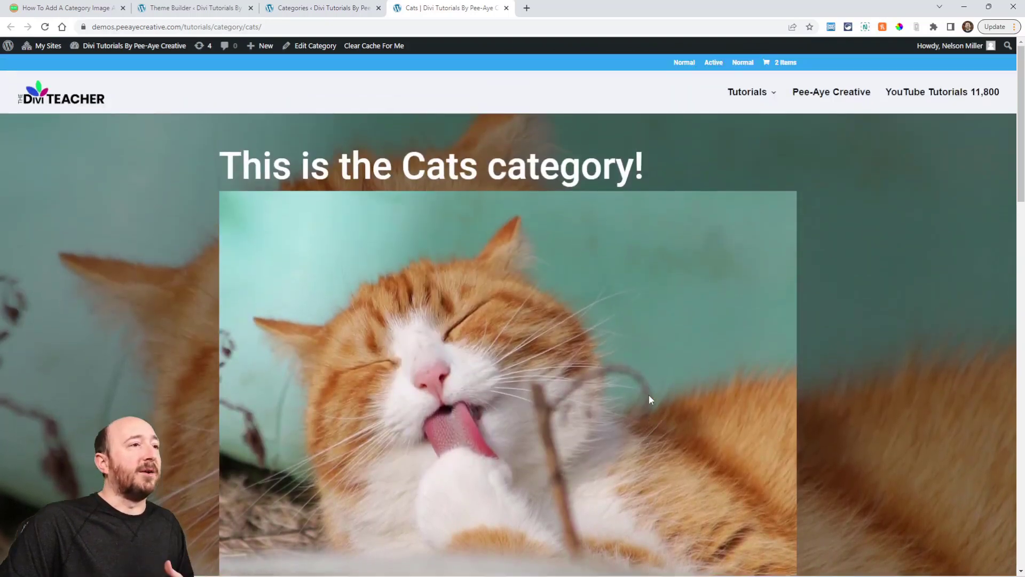
pyautogui.scroll(-5, 649, 395)
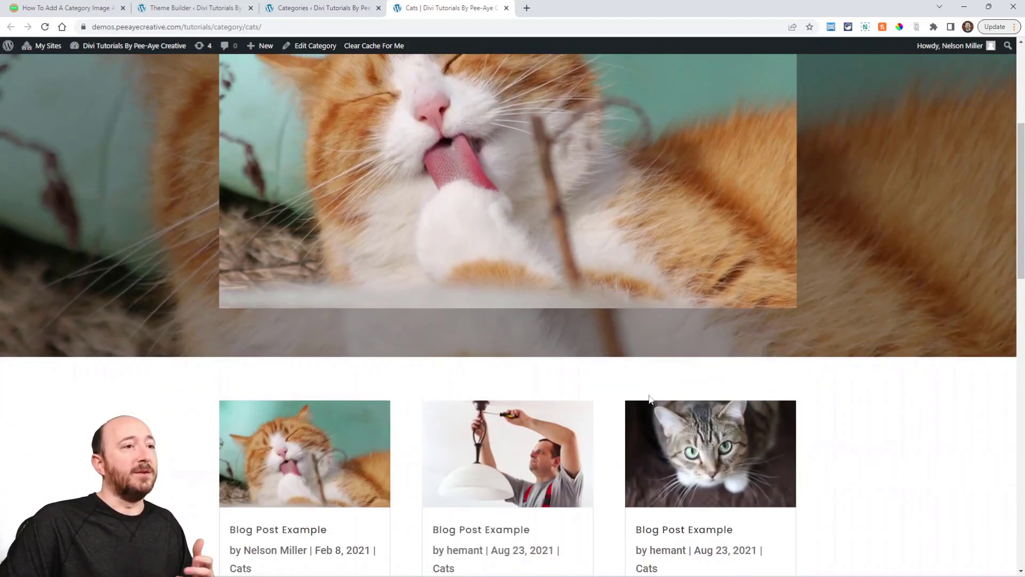